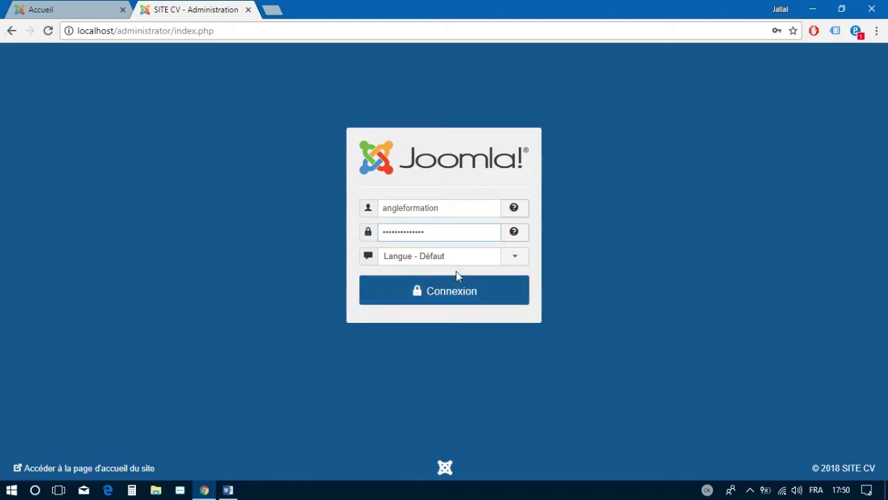
Step: Choose Français (France) as the administration language and log in to the site's administration
click(514, 261)
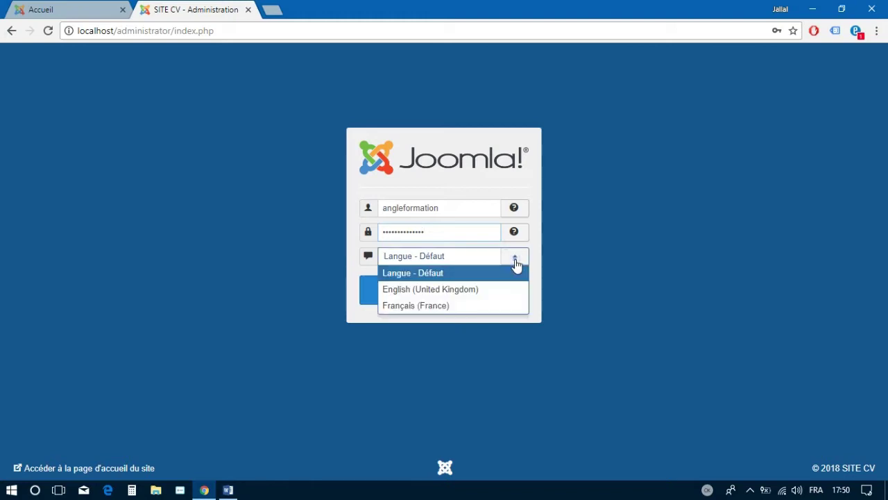
click(455, 305)
click(439, 293)
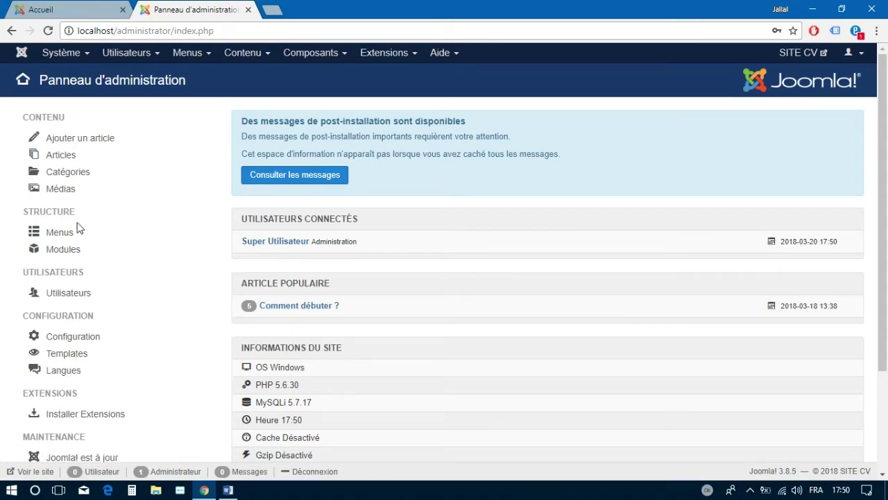
Step: Open the article manager and start a new article
click(251, 60)
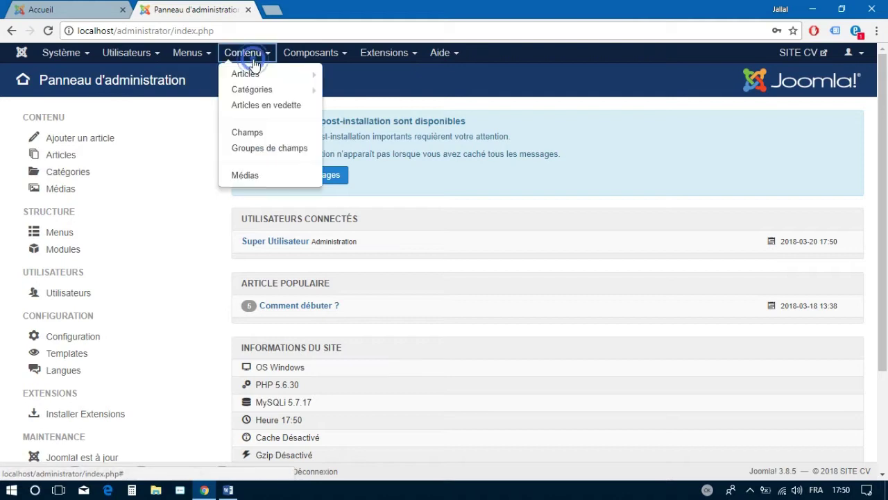
click(250, 74)
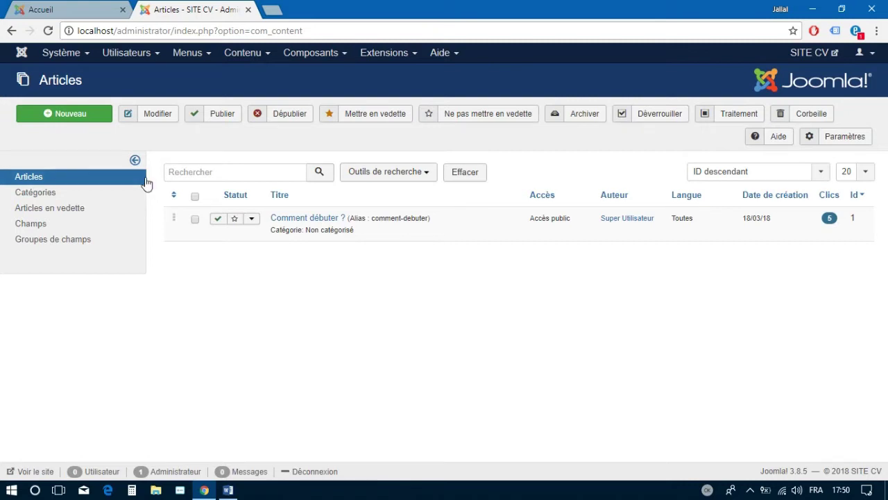
click(74, 114)
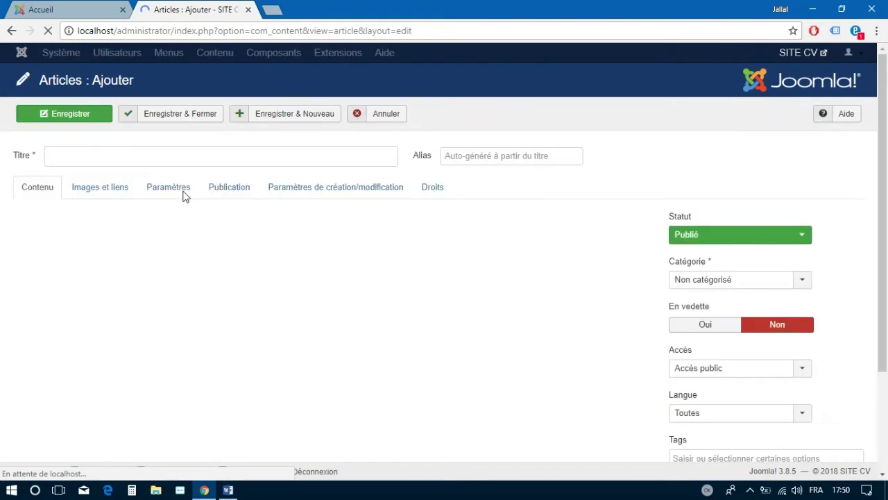
Step: Enter "bio" as the title of the new article
click(147, 153)
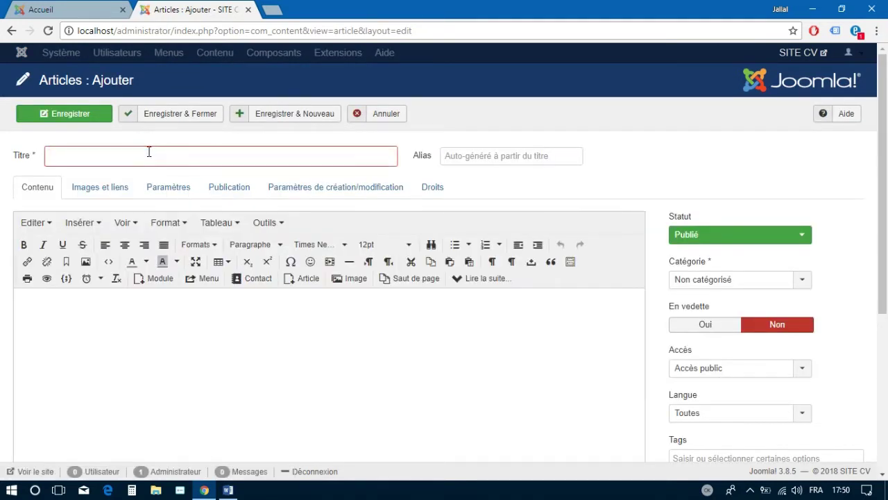
text(Bio)
key(BackSpace)
key(BackSpace)
text(bio)
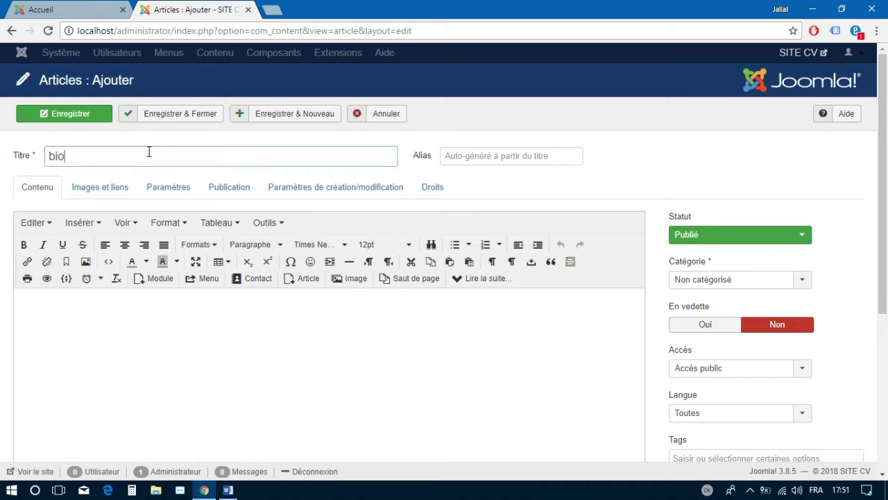
Step: Open bio.docx from the site folder on the desktop in Word and copy the paragraph under the Biographie heading
click(127, 312)
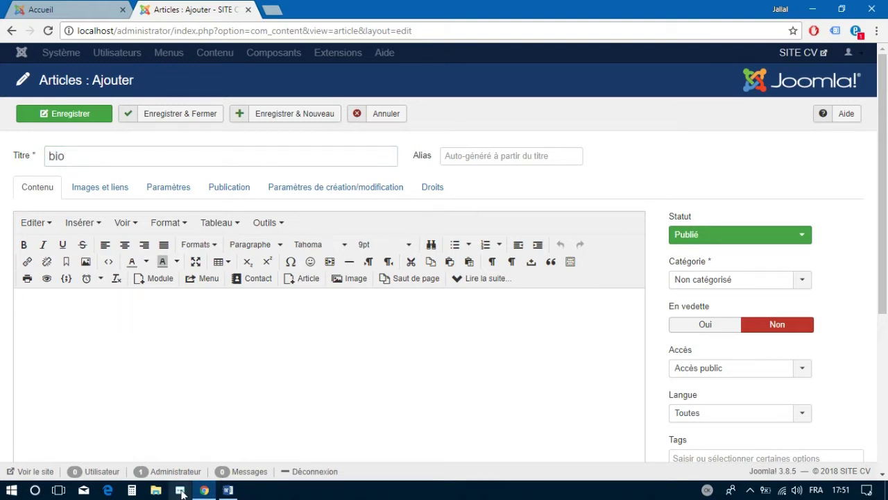
click(158, 491)
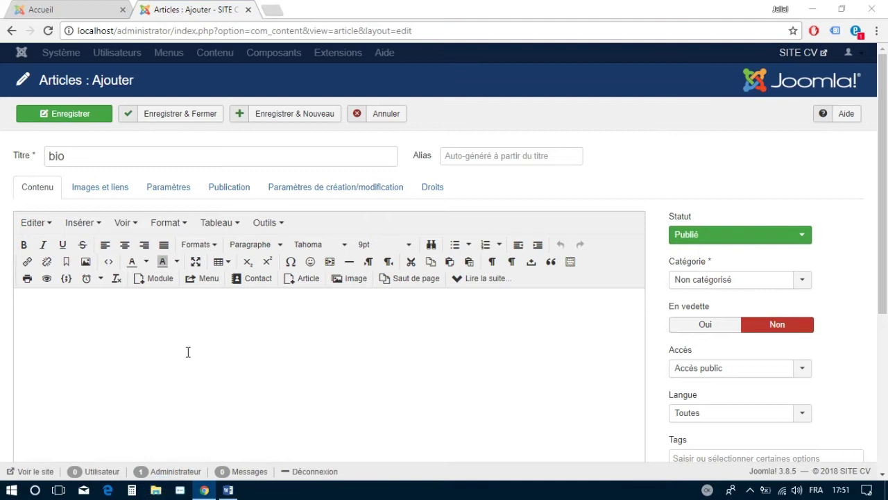
click(63, 217)
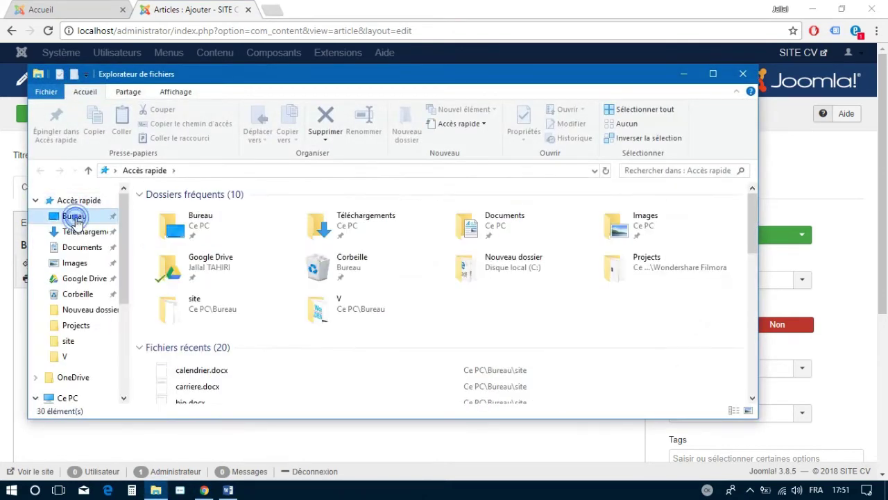
double_click(176, 221)
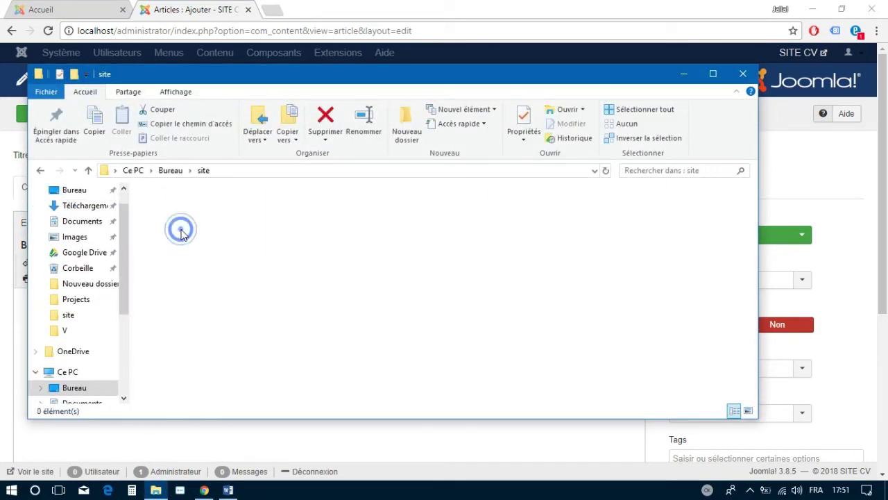
double_click(174, 212)
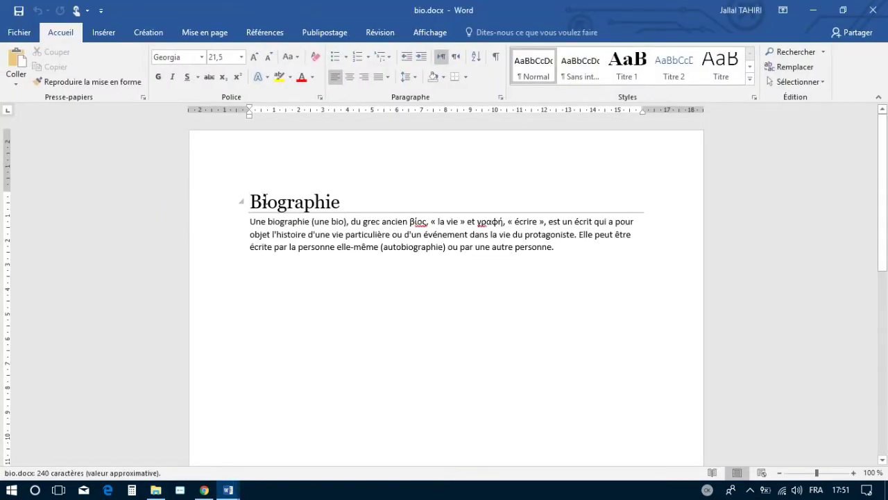
drag(250, 221, 555, 251)
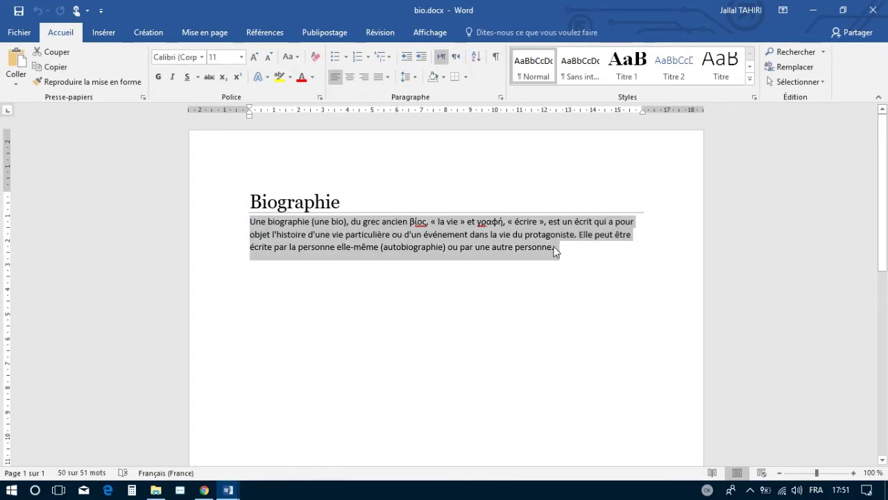
Step: Minimize bio.docx, close carriere.docx and return to the bio article in the browser
click(815, 10)
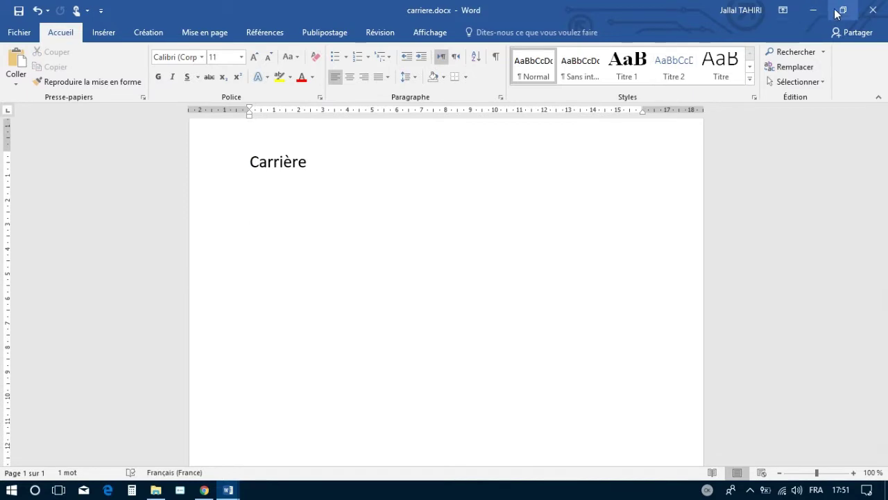
click(872, 11)
click(437, 270)
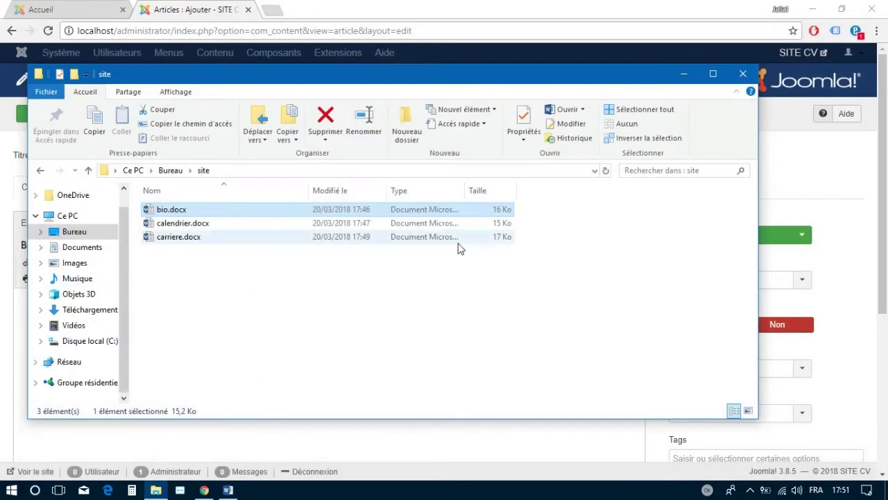
click(824, 189)
Step: Paste the copied biography paragraph into the body of the bio article and dismiss the editor's notice
right_click(238, 341)
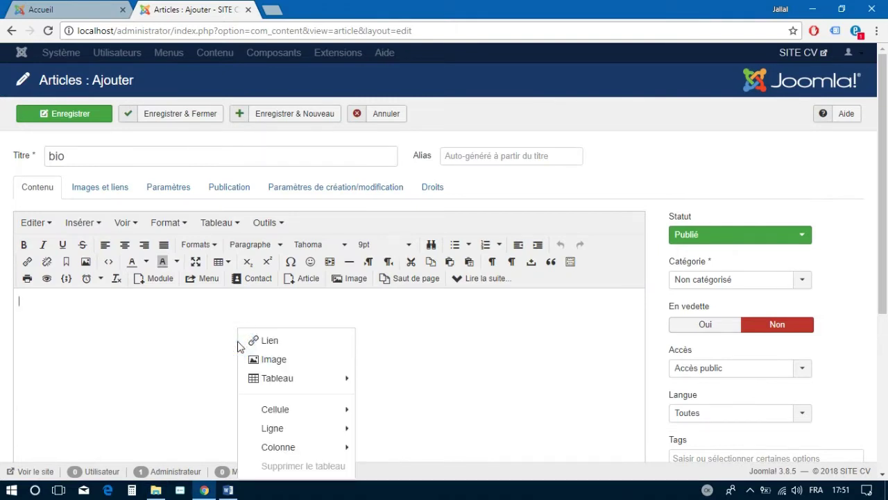
mouse_move(276, 410)
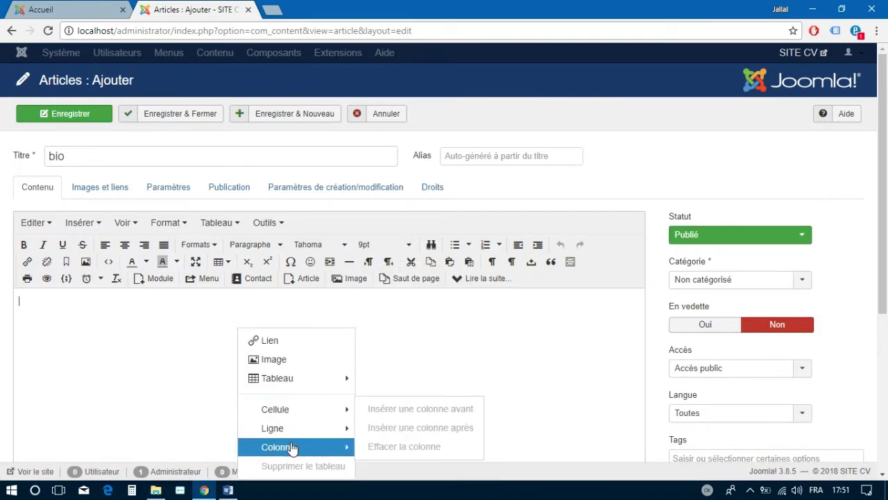
click(36, 223)
click(61, 333)
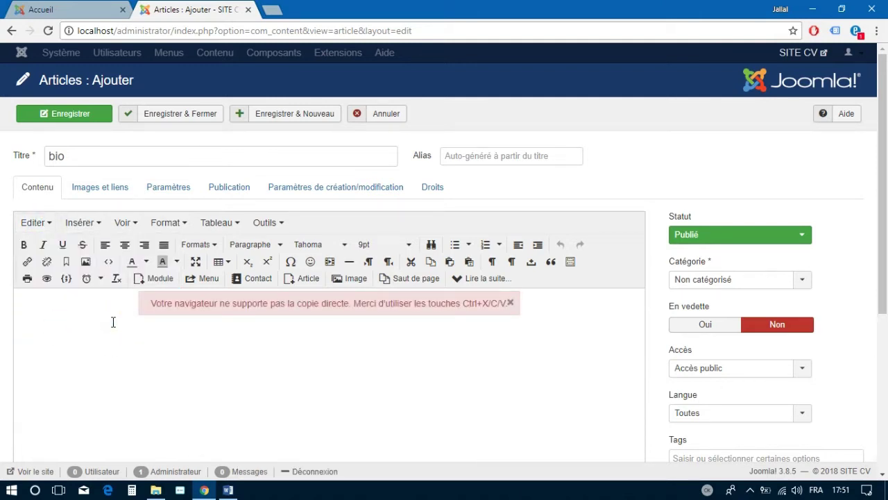
key(ctrl+v)
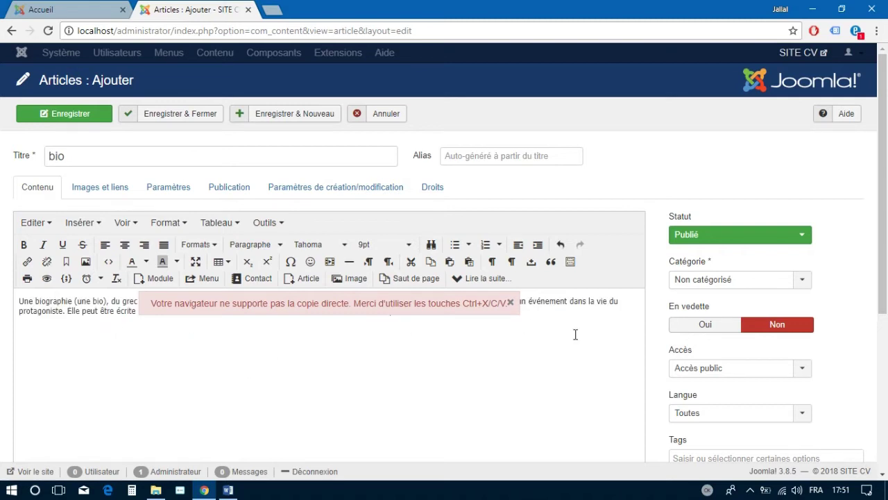
click(510, 302)
click(402, 319)
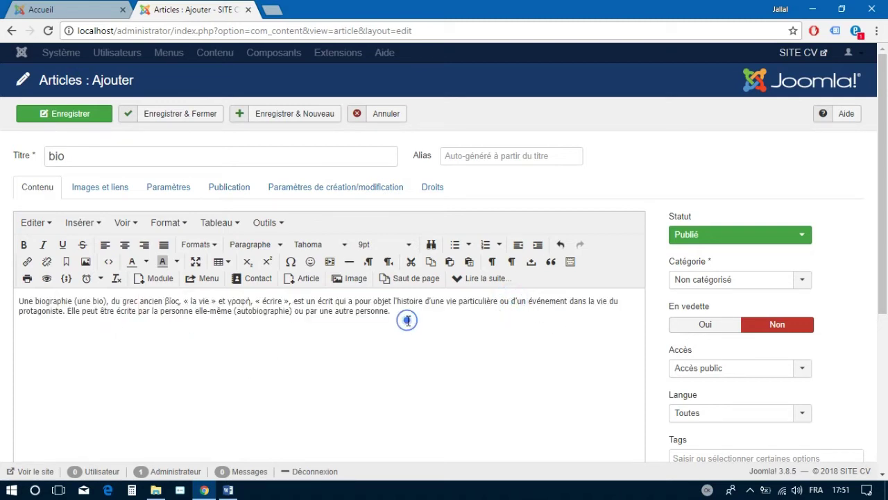
Step: Set the font size of the whole biography paragraph to 14pt
click(16, 300)
click(79, 301)
triple_click(79, 301)
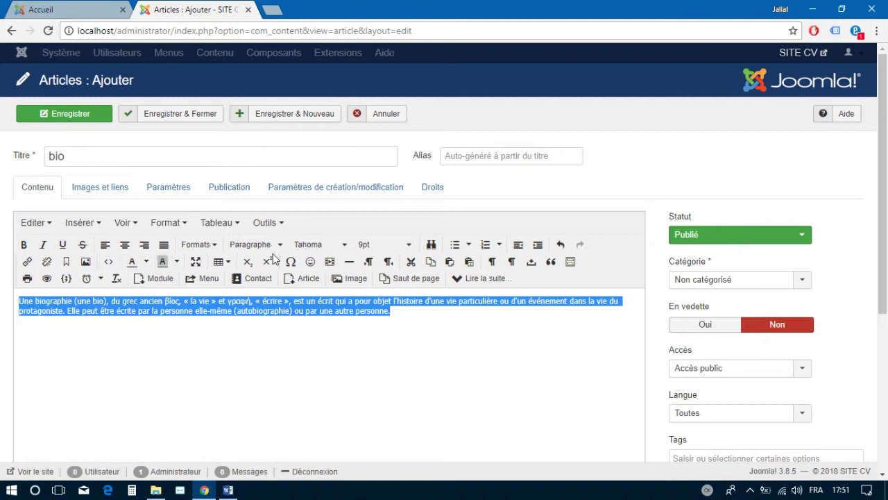
click(365, 244)
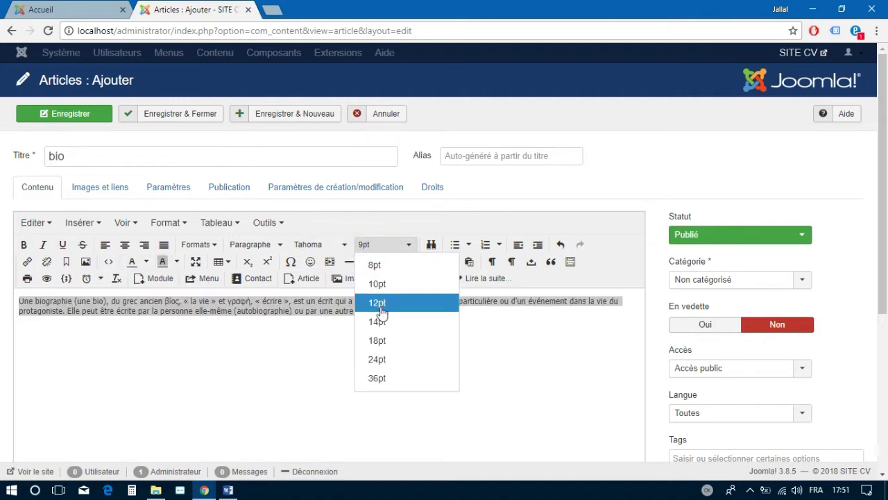
click(380, 341)
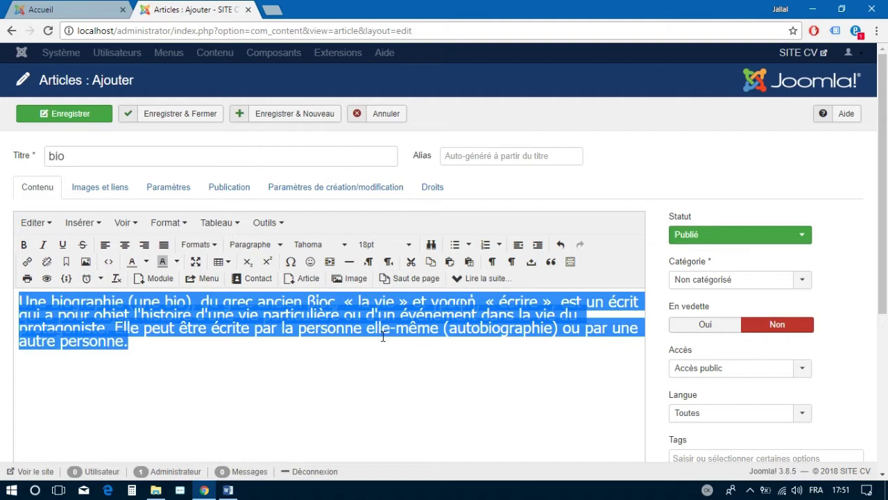
click(376, 245)
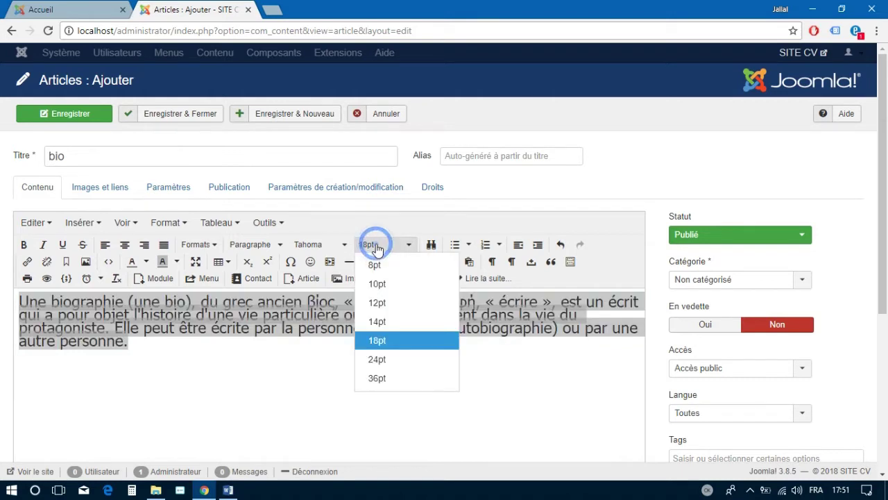
click(380, 321)
click(359, 363)
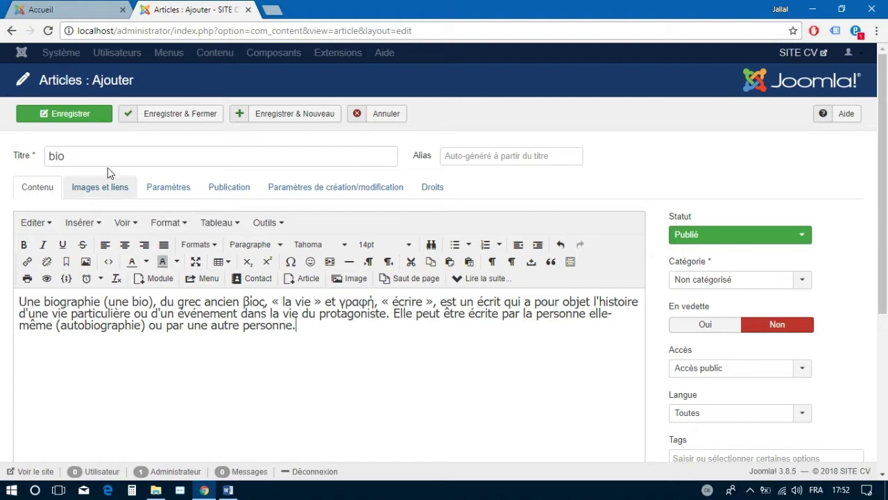
Step: Save the bio article and start another new article titled "calendrier"
click(84, 121)
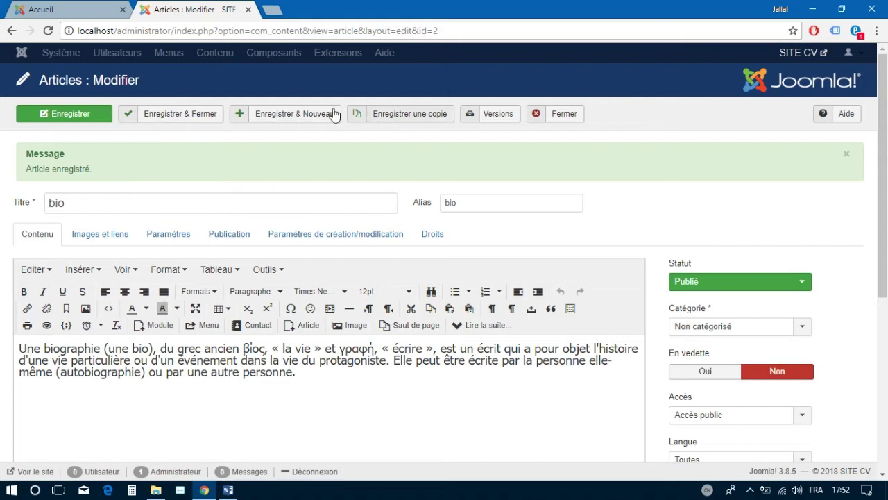
click(289, 118)
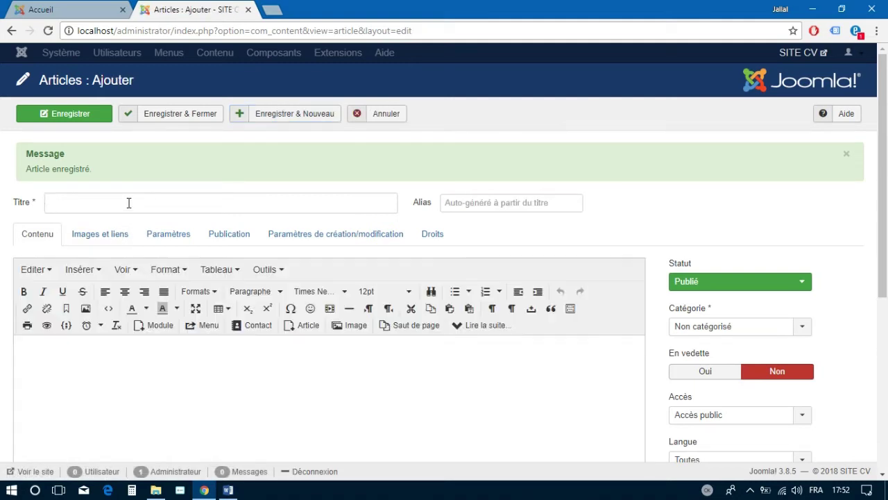
click(136, 202)
text(Ca)
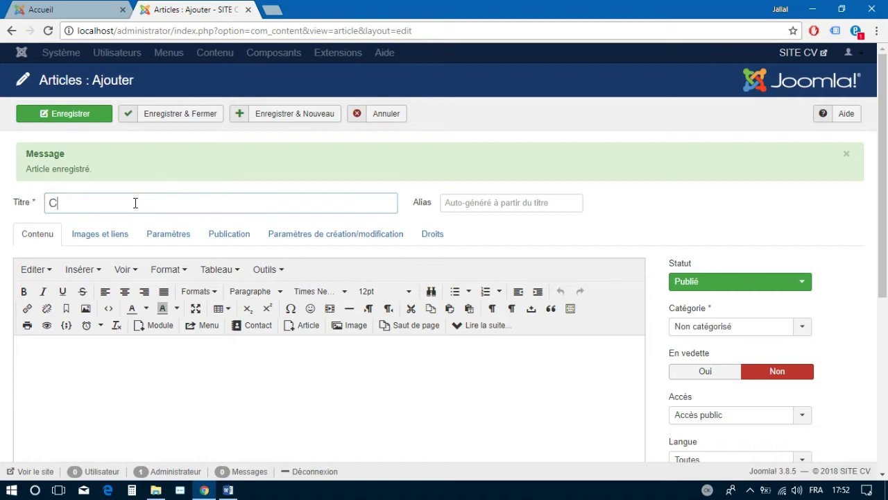
key(BackSpace)
key(BackSpace)
text(calendrie)
Step: Open calendrier.docx from the site folder in Word and copy its entire paragraph
click(156, 490)
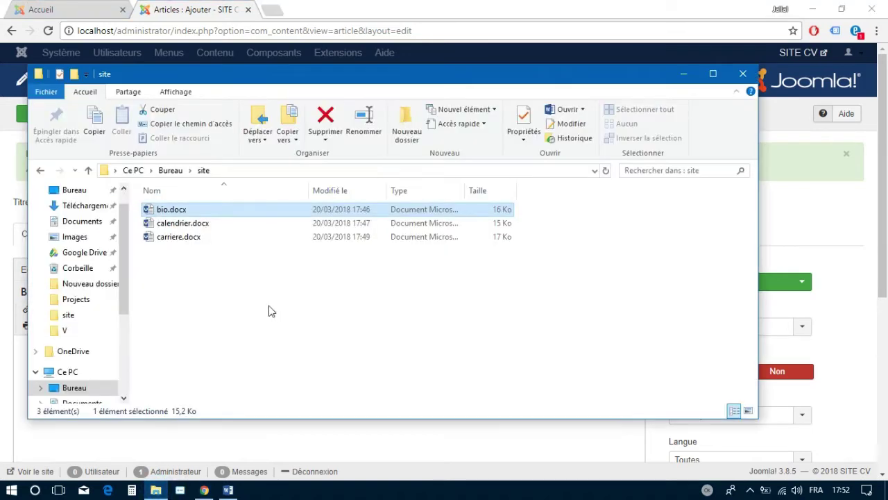
double_click(171, 209)
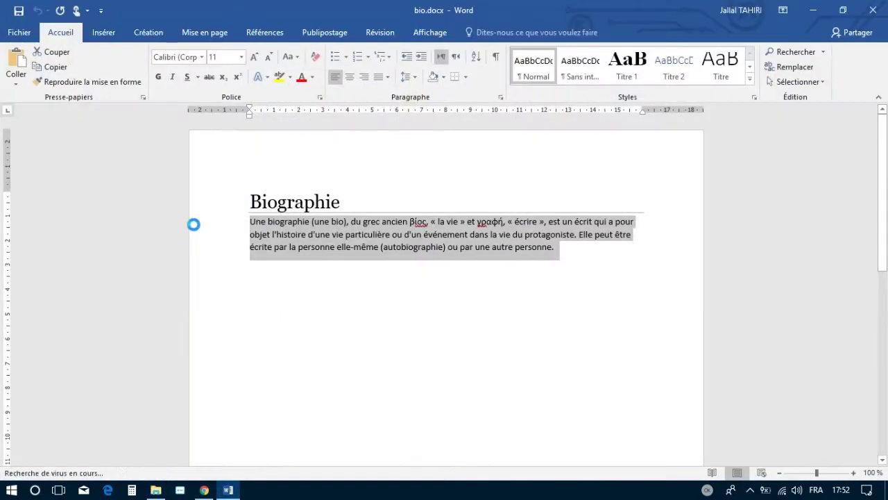
drag(250, 196, 458, 252)
key(ctrl+c)
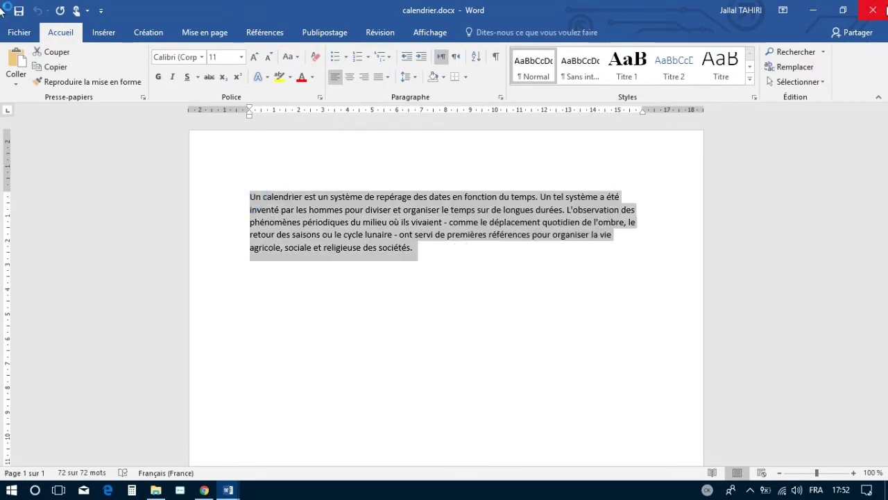
Step: Close the calendrier.docx and bio.docx documents in Word
click(875, 10)
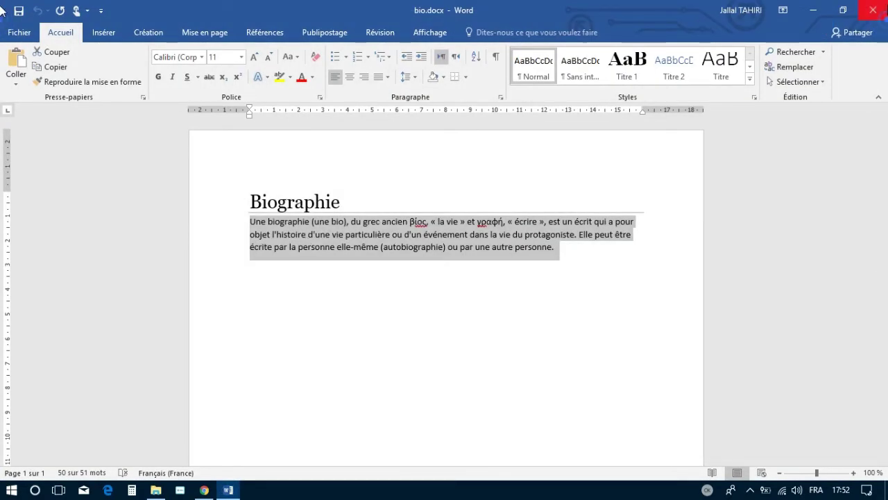
key(ctrl+w)
key(alt+F4)
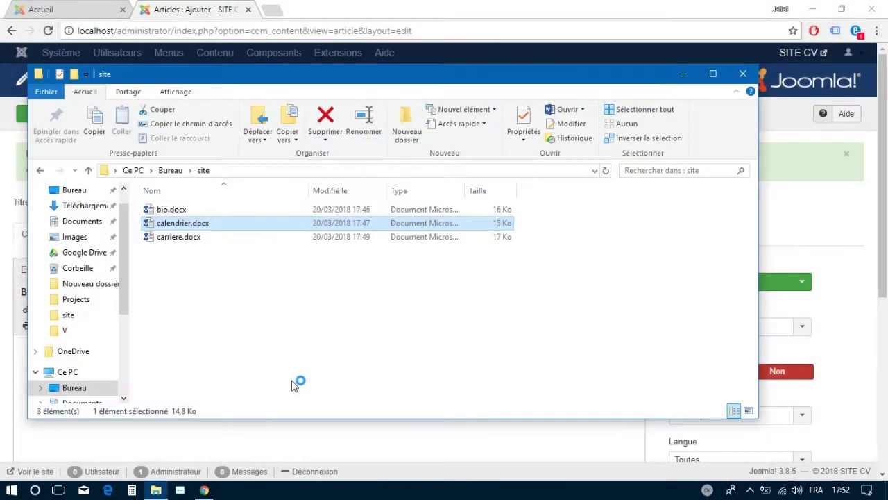
Step: Return to the Joomla article editor and paste the copied calendar paragraph into the calendrier article's body
click(243, 433)
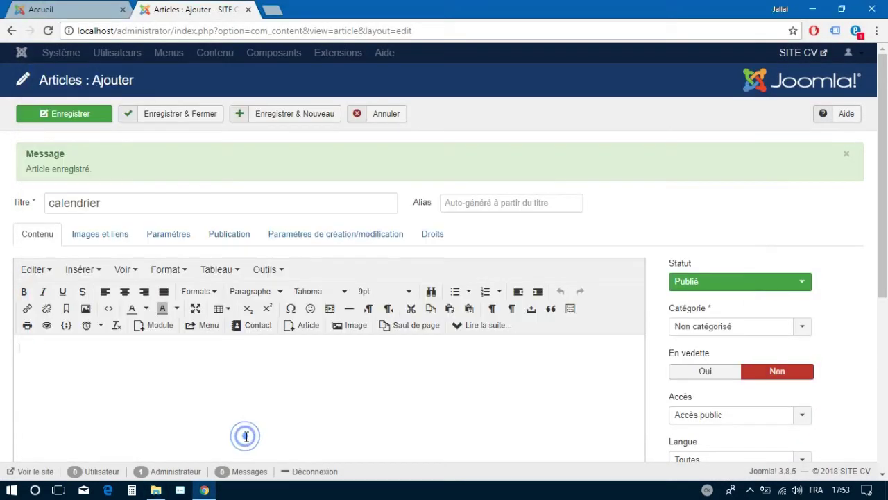
right_click(174, 357)
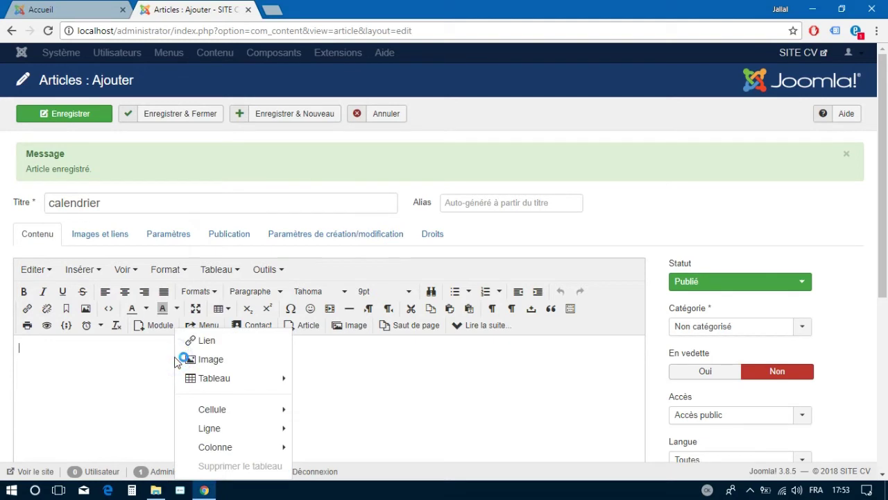
click(98, 356)
key(ctrl+v)
click(354, 378)
Step: Set the font size of the whole calendar paragraph to 14pt
drag(342, 366, 11, 351)
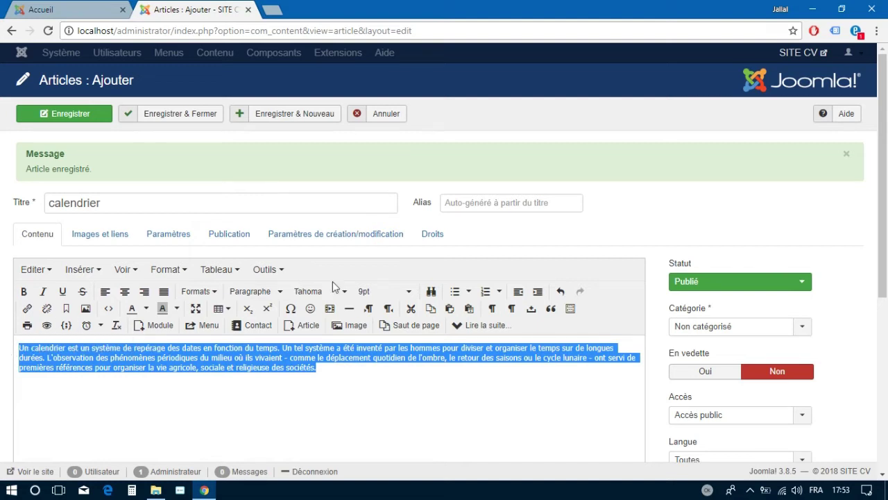
click(364, 293)
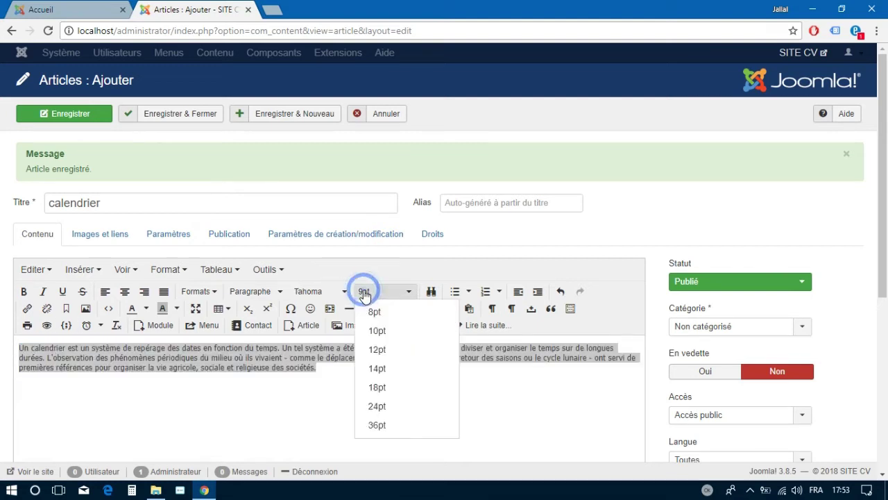
click(385, 367)
click(387, 423)
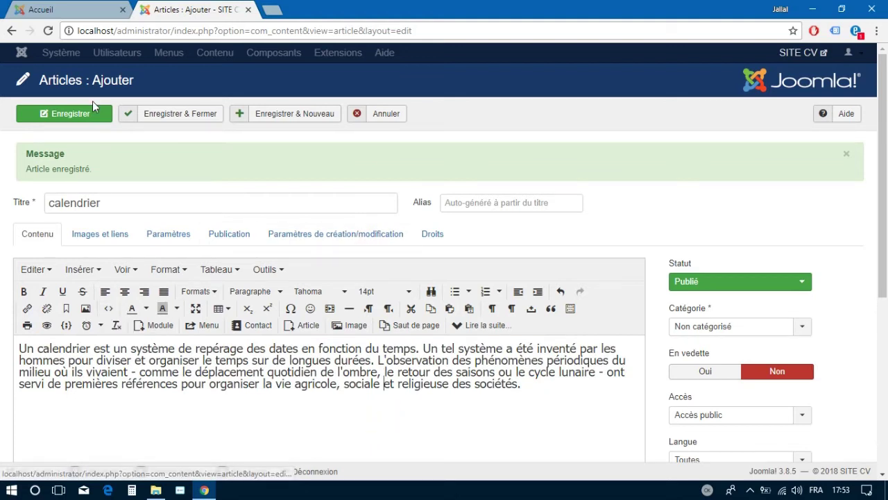
Step: Save the calendrier article and start another new article titled "carriere"
click(304, 120)
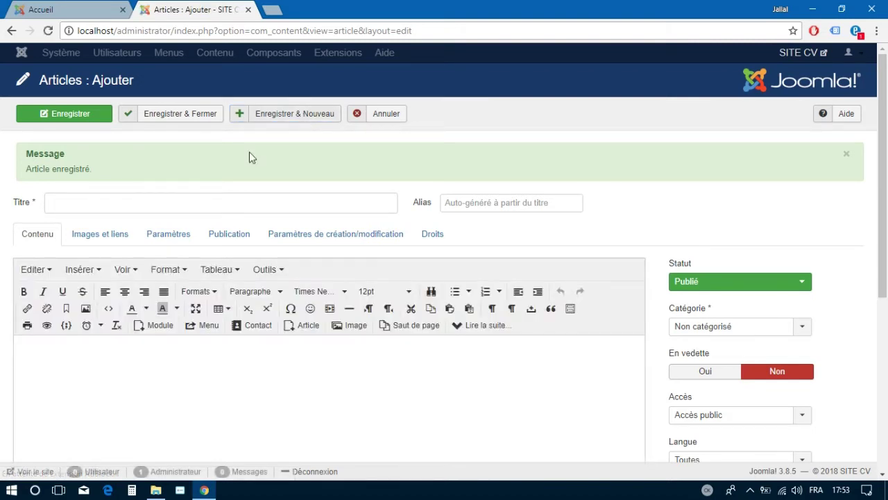
click(130, 197)
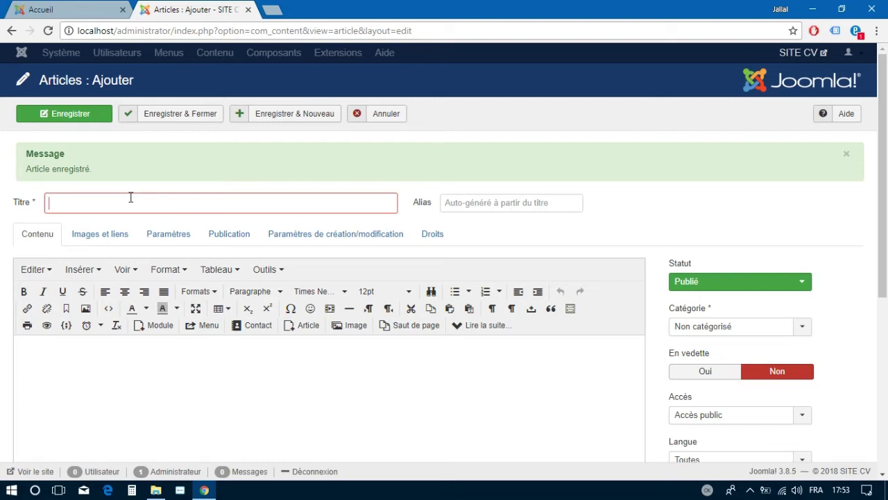
text(arriere)
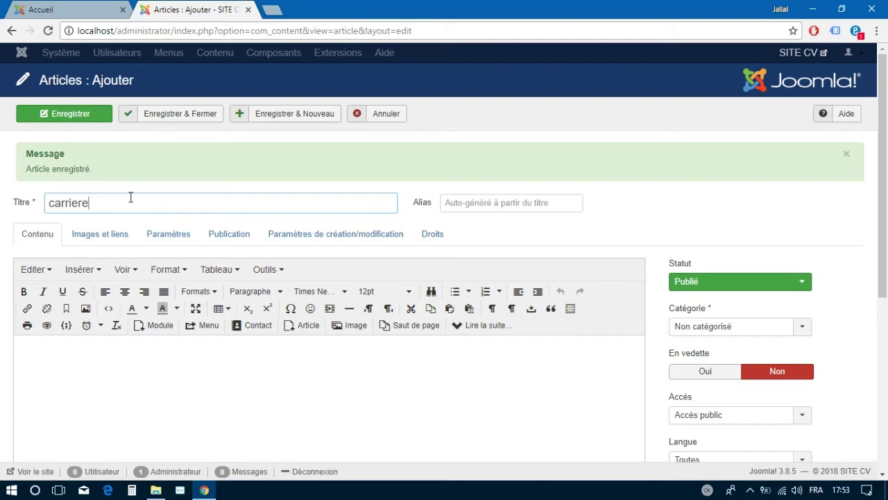
Step: Copy the body paragraph of carriere.docx from the site folder, and close the document and the folder window
click(155, 490)
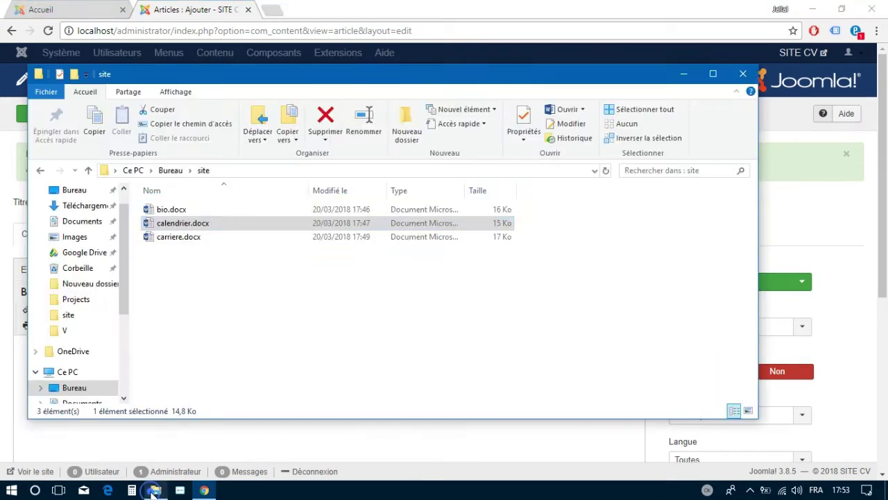
double_click(172, 237)
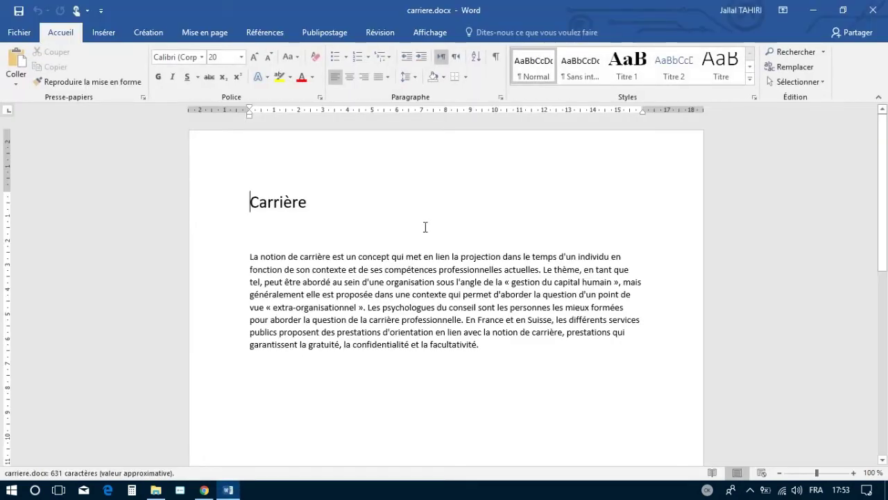
drag(248, 257, 510, 343)
key(ctrl+c)
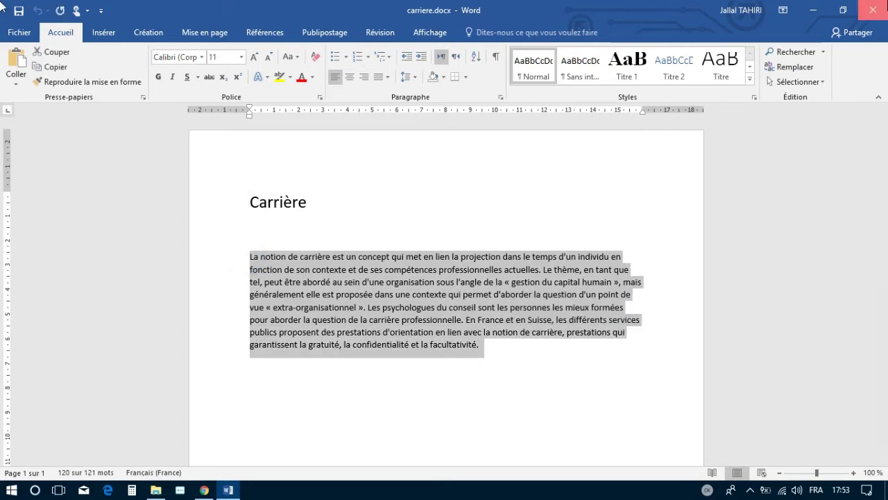
click(873, 10)
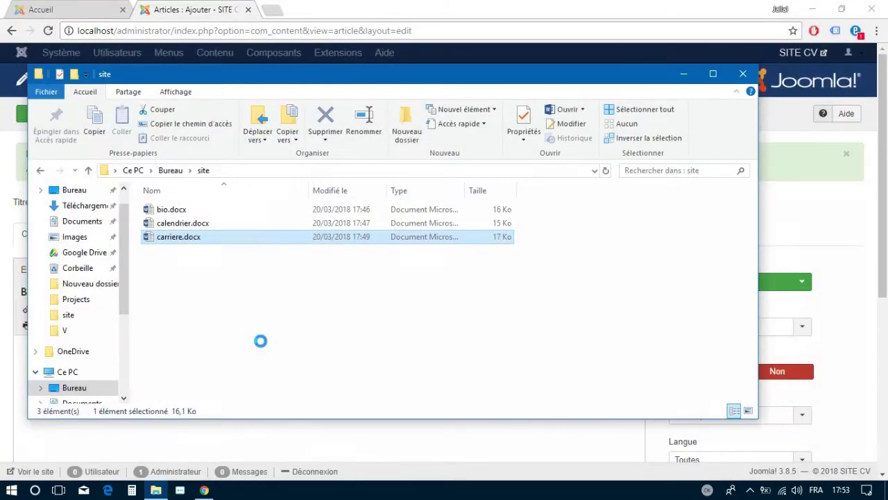
click(743, 73)
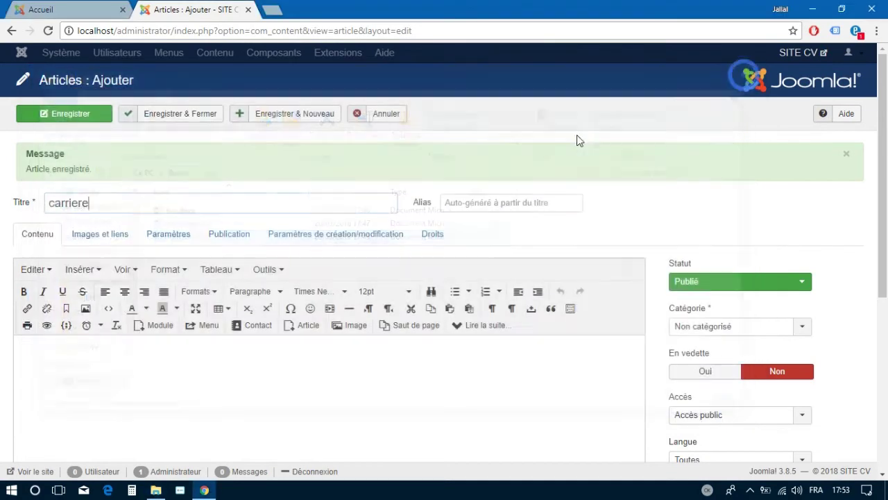
Step: Paste the copied career paragraph into the body of the carriere article
click(162, 360)
right_click(162, 359)
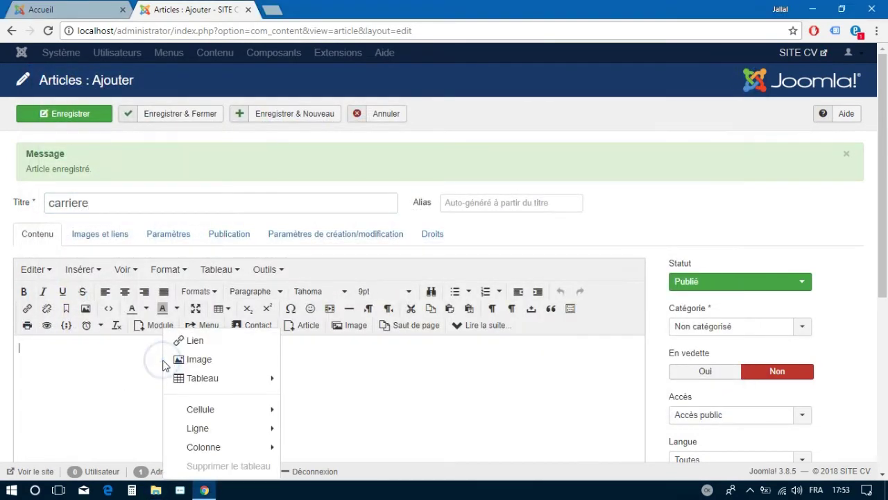
click(109, 354)
key(ctrl+v)
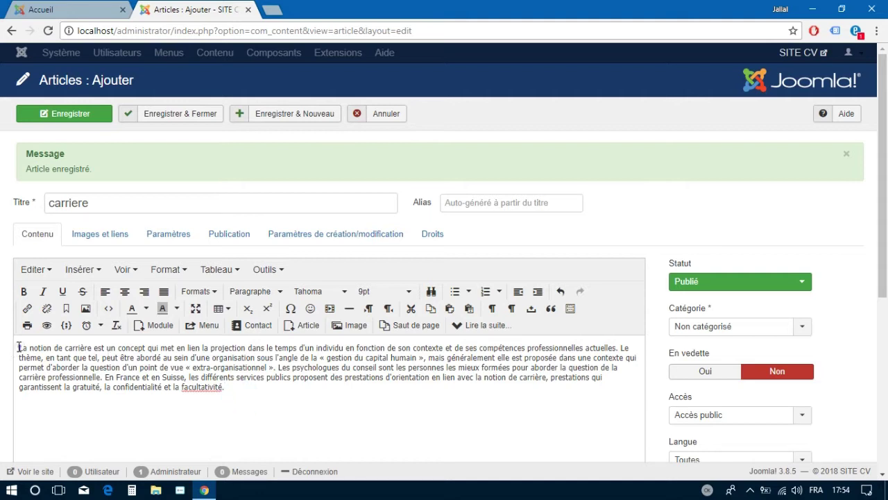
Step: Set the whole career paragraph's font size to 14pt, and save and close the carriere article
drag(227, 388, 19, 347)
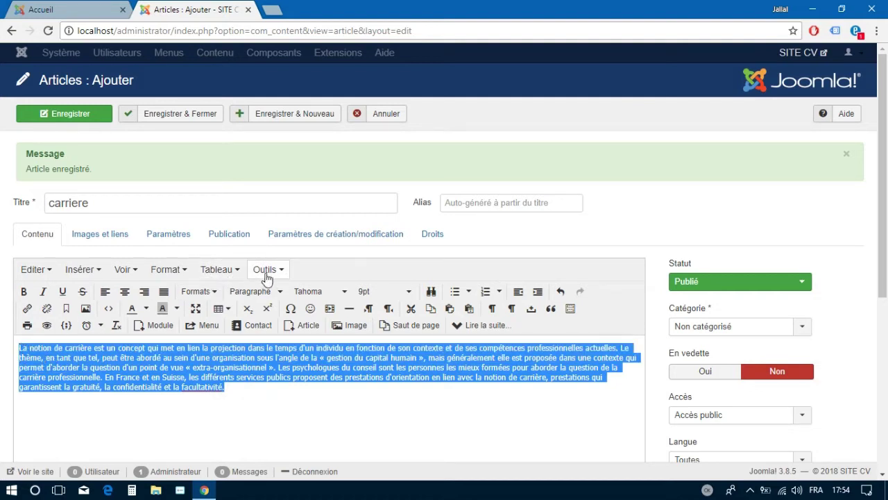
click(379, 292)
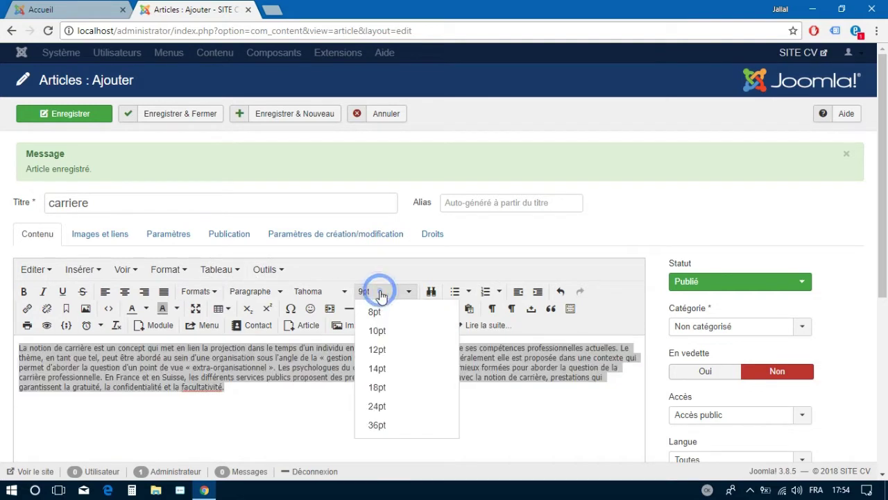
click(385, 368)
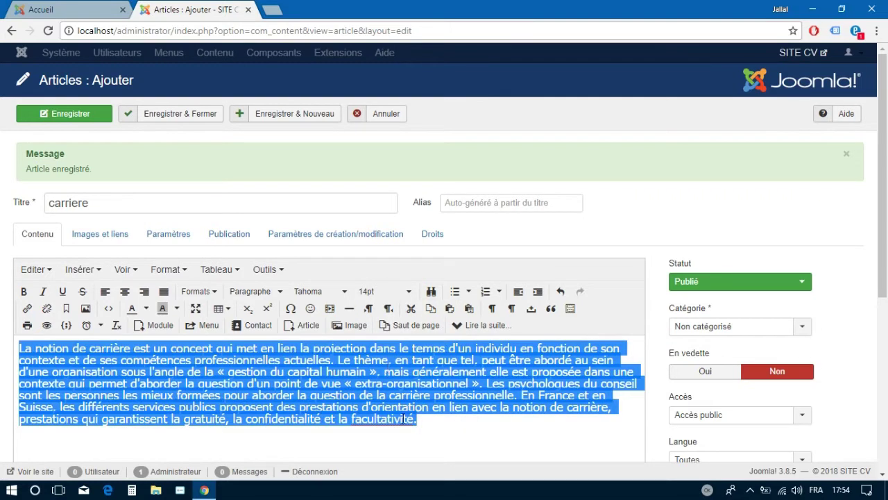
click(431, 422)
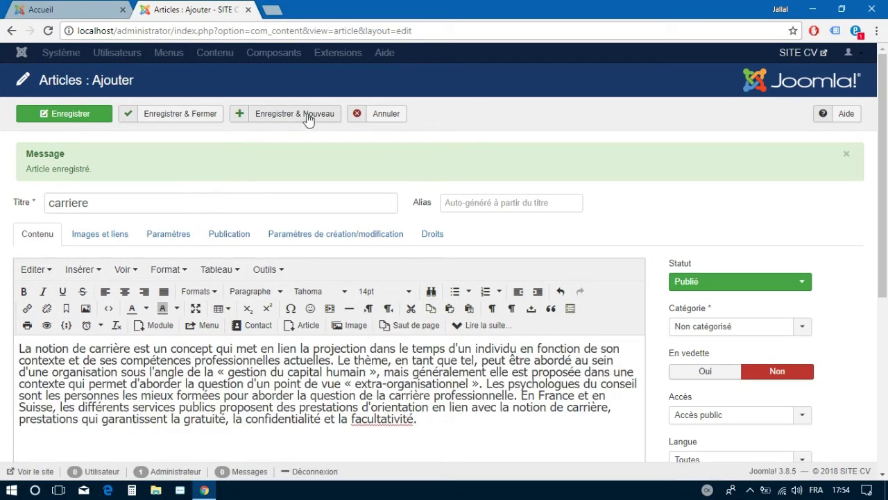
click(182, 114)
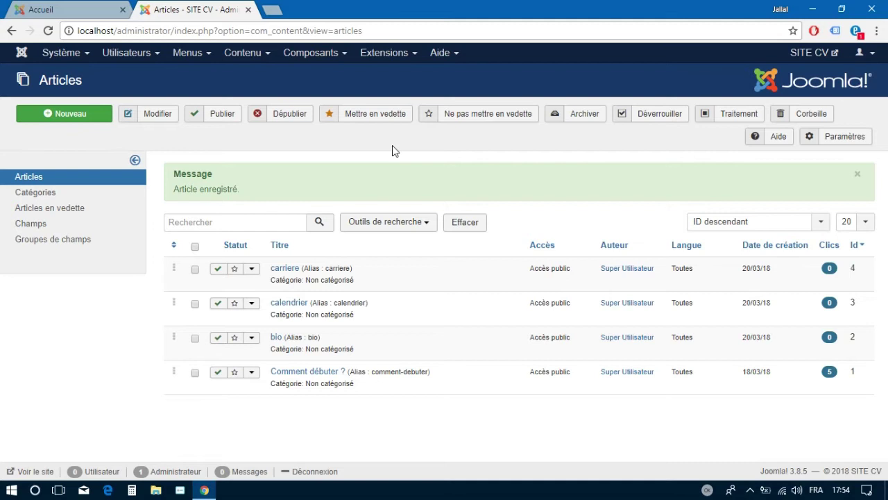
Step: Create a new article category titled "cat" with an empty description, and save and close it
click(334, 54)
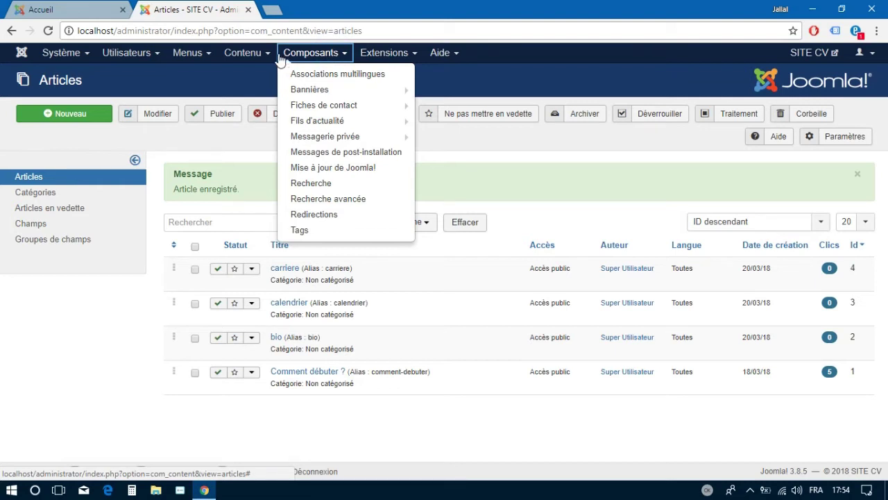
click(258, 54)
click(253, 90)
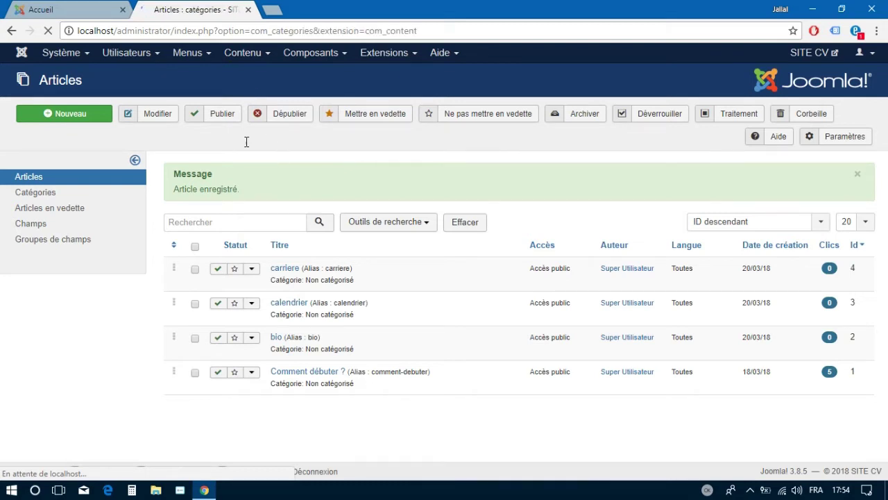
click(79, 114)
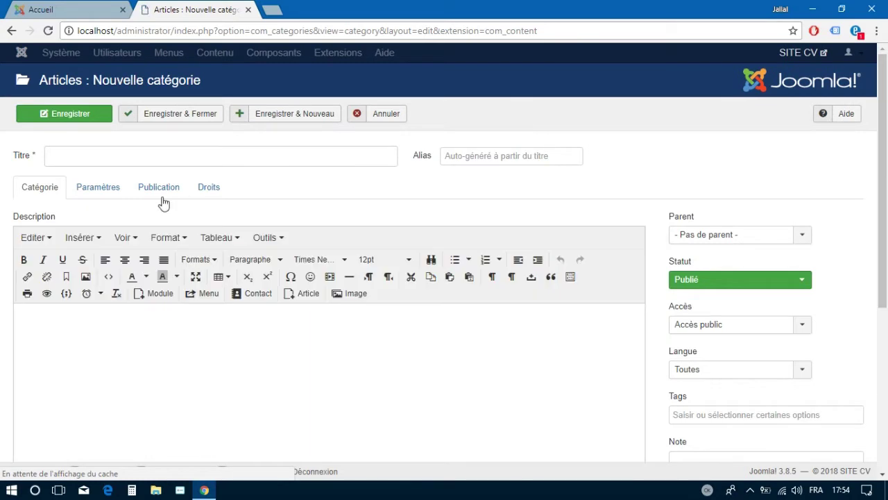
click(149, 153)
text(cat)
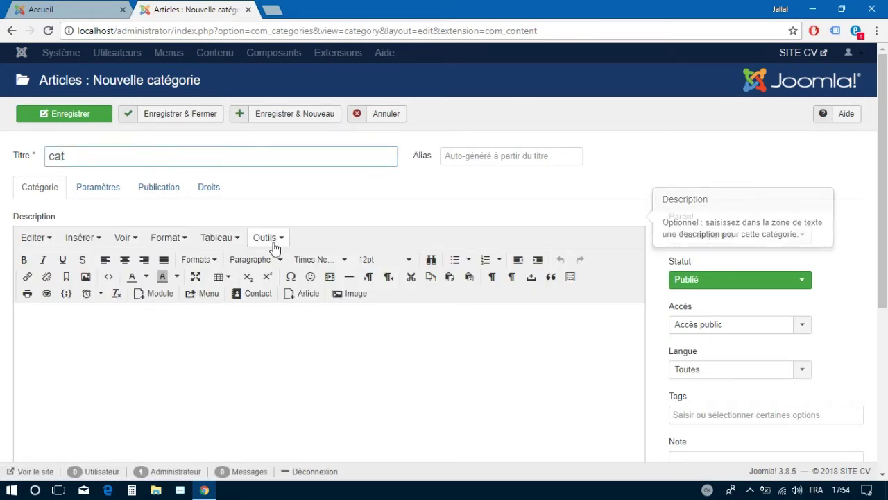
click(340, 337)
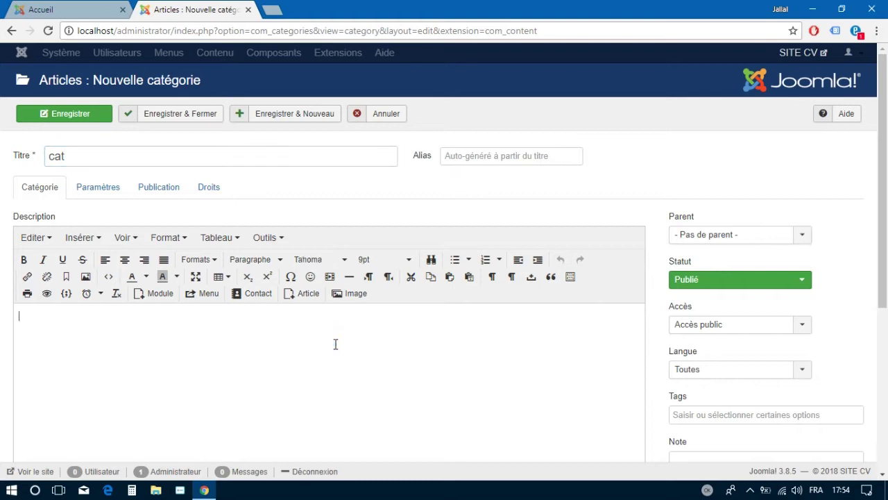
click(200, 120)
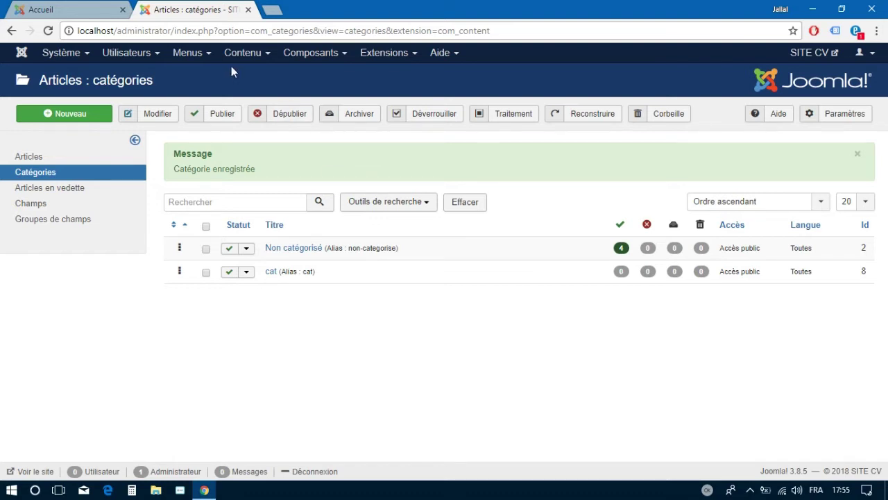
Step: Go back to the list of all articles to review it
click(254, 57)
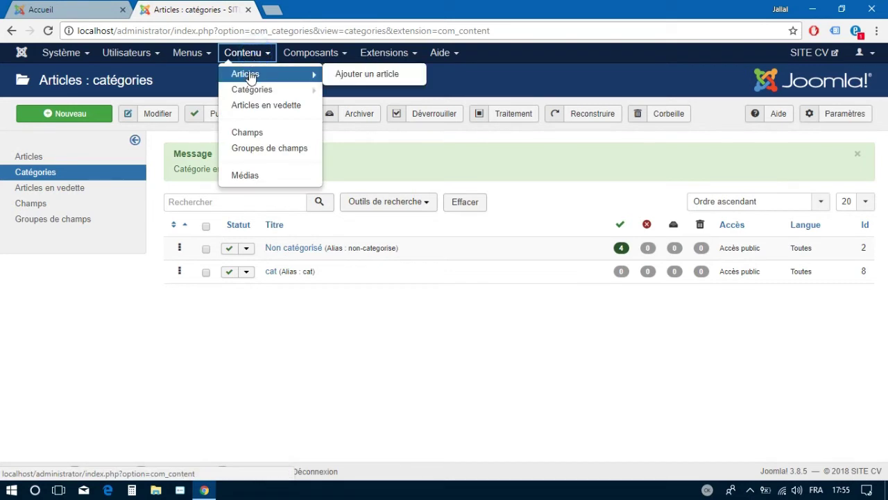
click(248, 72)
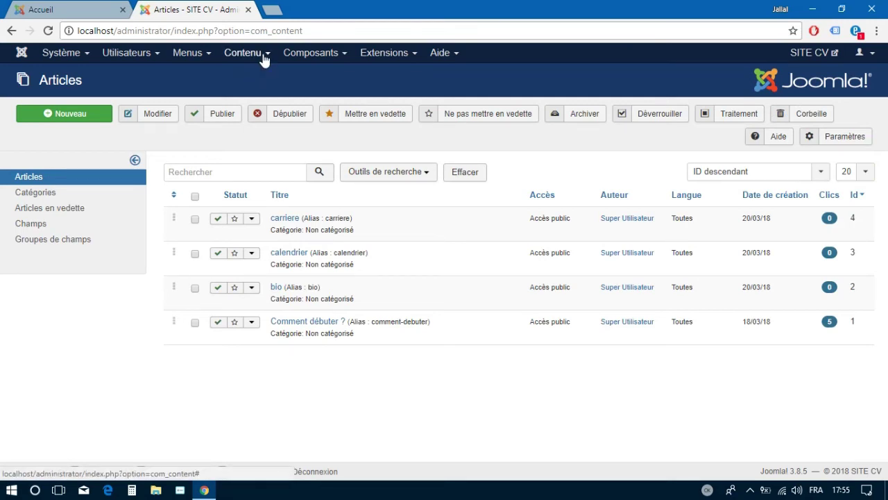
click(250, 54)
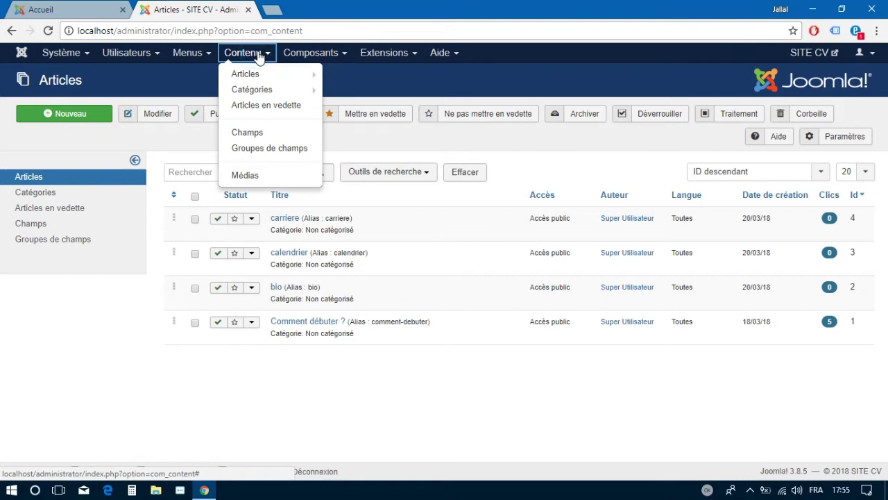
Step: Start a new contact record (Fiches de contact) and name it "contact"
click(295, 54)
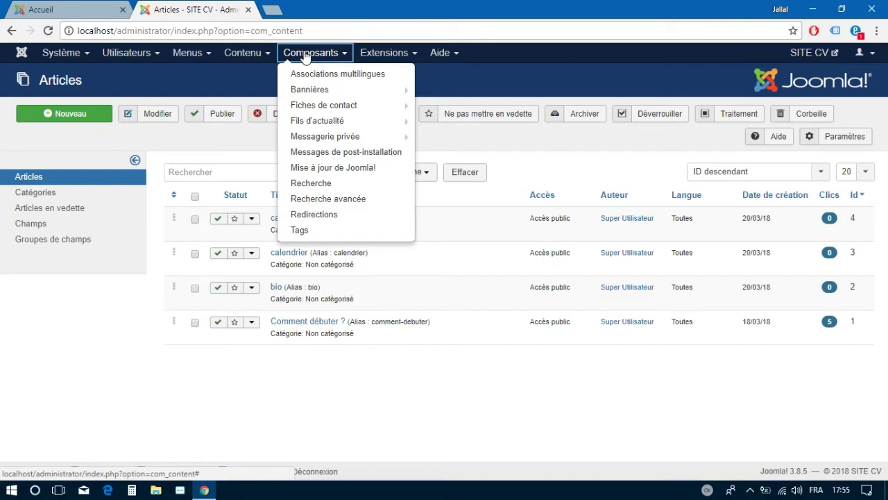
click(321, 106)
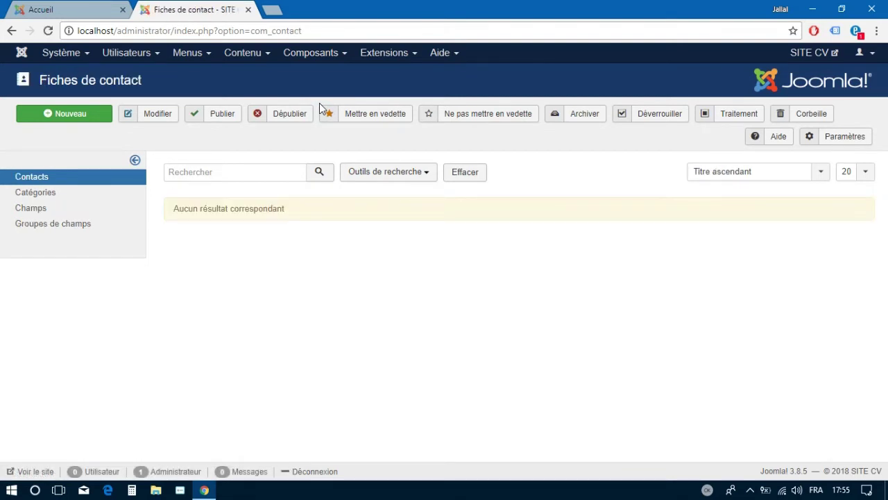
click(76, 115)
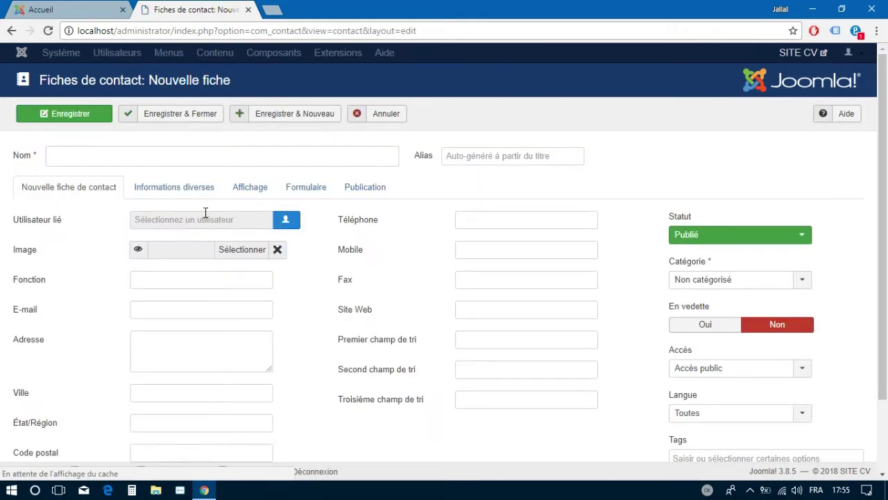
click(153, 149)
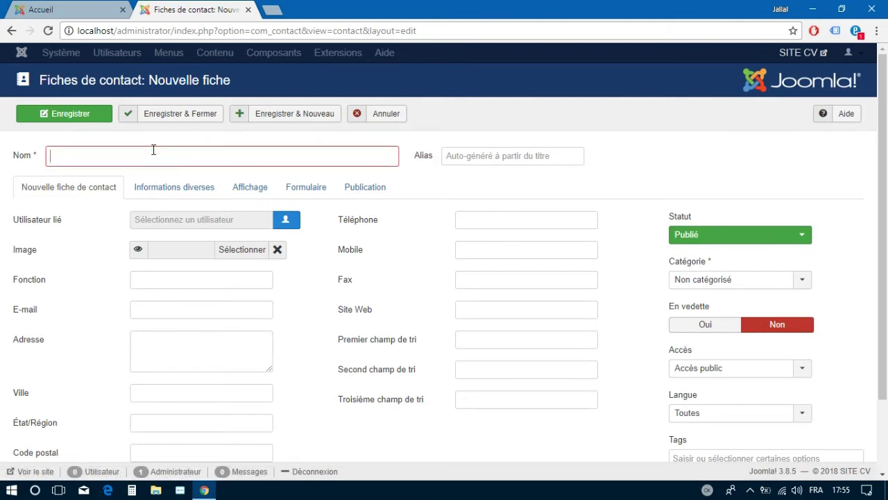
text(contac)
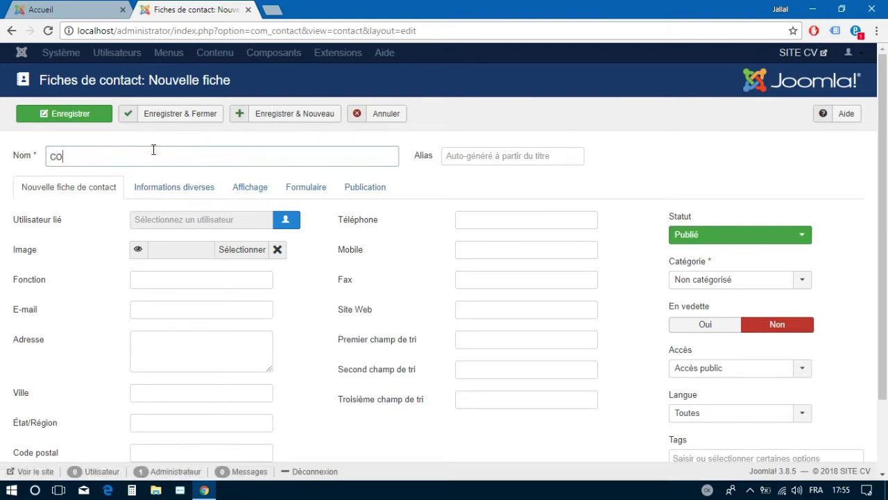
text(t)
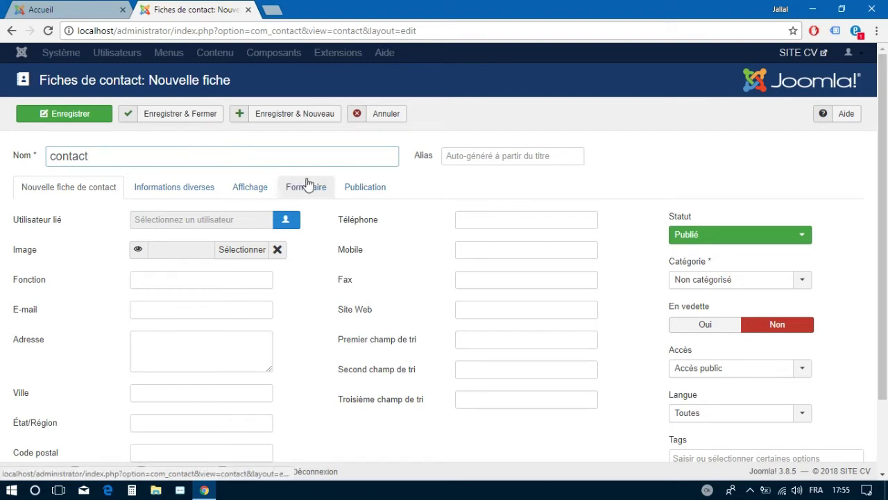
click(187, 278)
text(Etudiant)
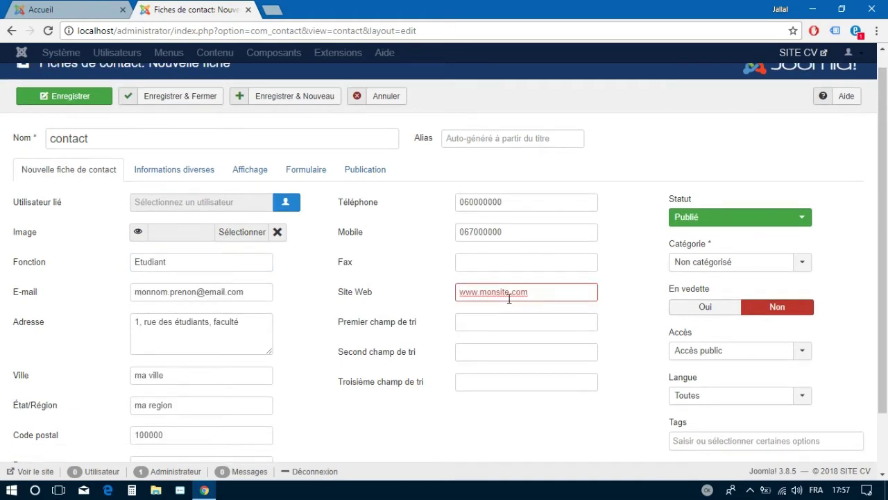
text(http)
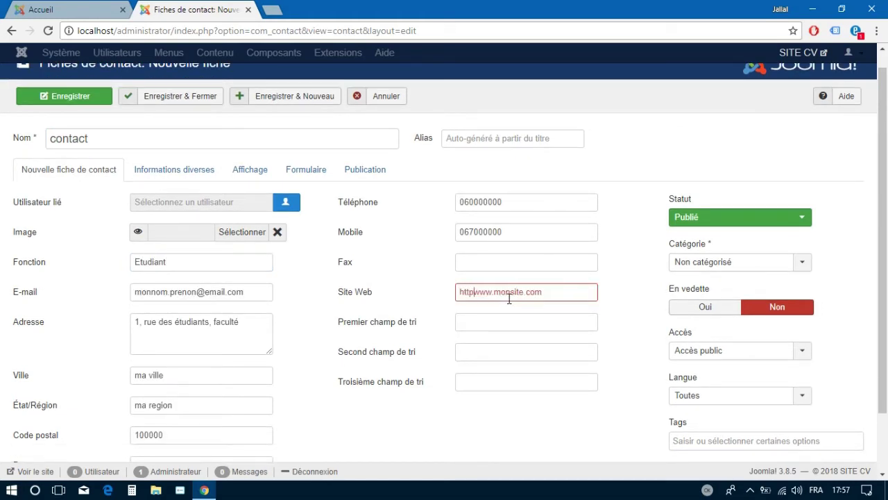
text(://)
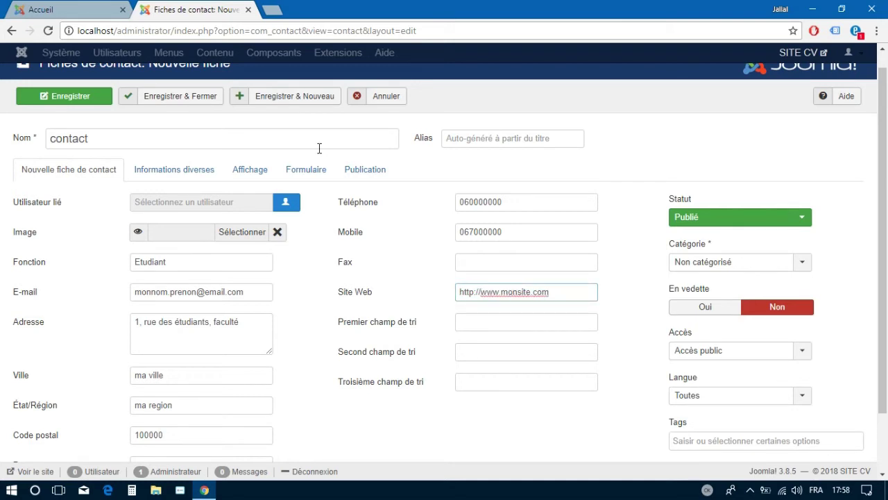
Step: Enter "Contactez moi pour plus d'information" as the contact's miscellaneous information (Informations diverses)
click(180, 171)
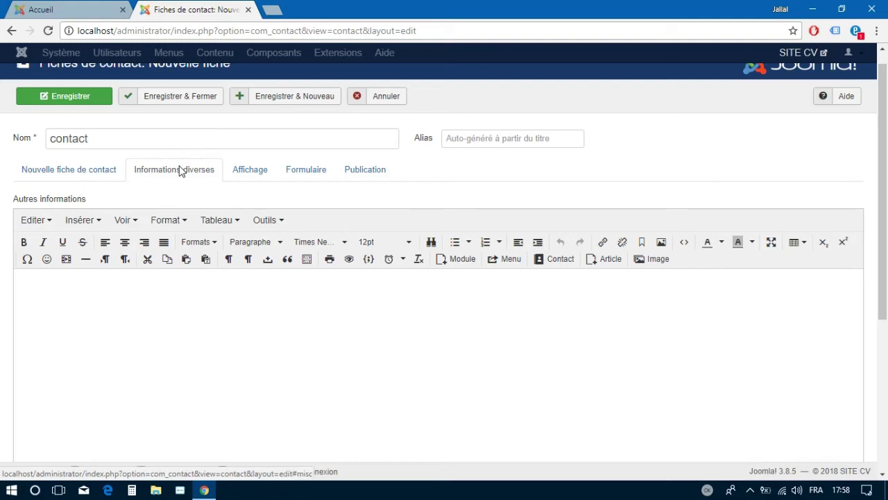
click(115, 289)
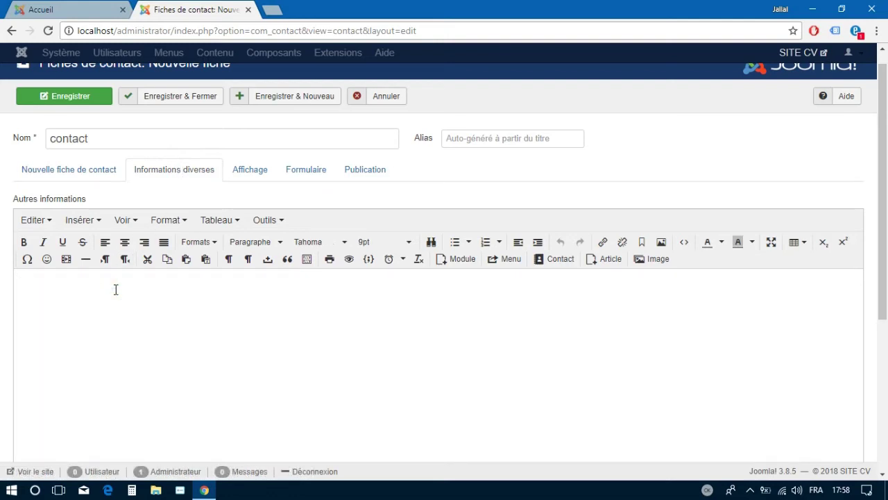
text(Contactez moi pour plus)
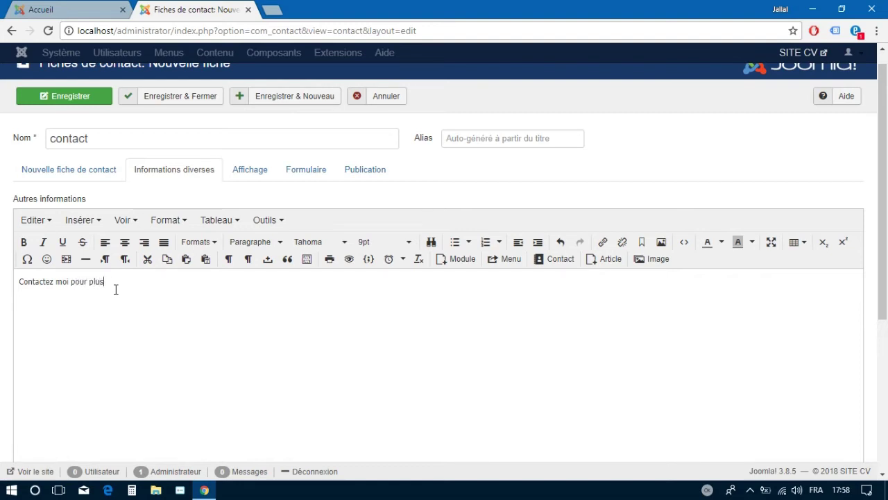
text( d'information)
Step: Review the contact's display, form and publication settings without changing them, and save and close the record
click(250, 174)
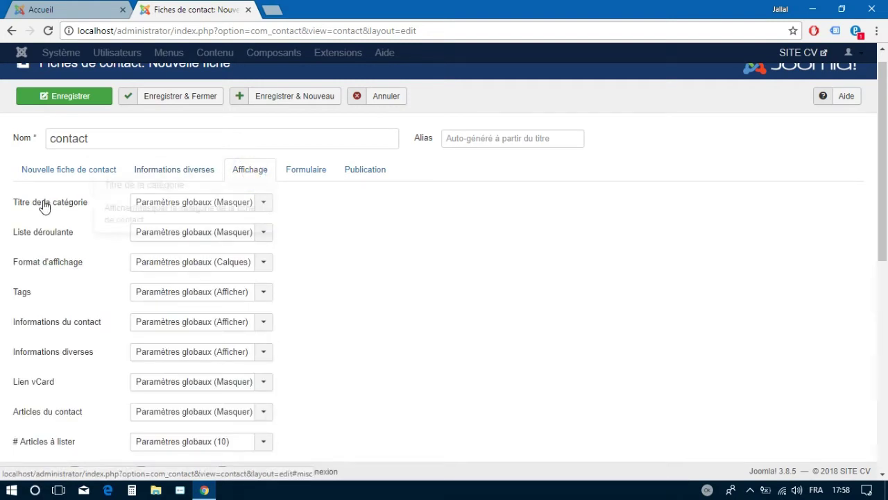
mouse_move(81, 211)
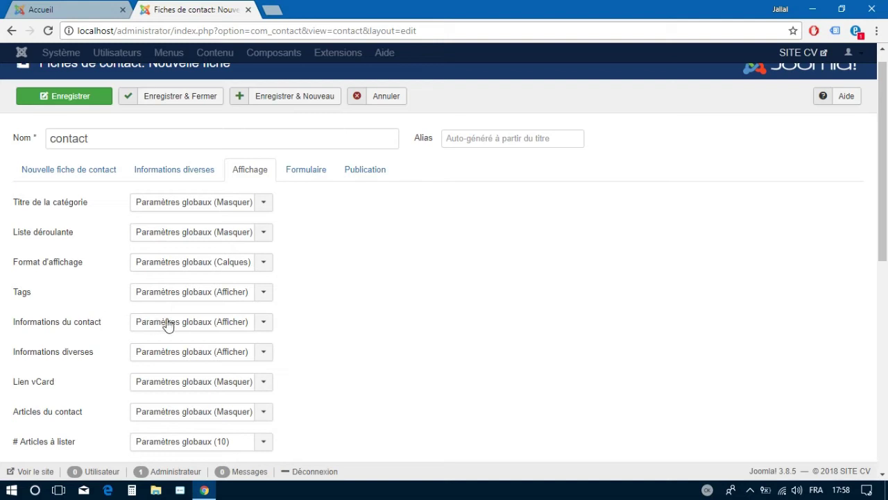
click(267, 324)
click(257, 339)
click(400, 283)
scroll(400, 284, down, 3)
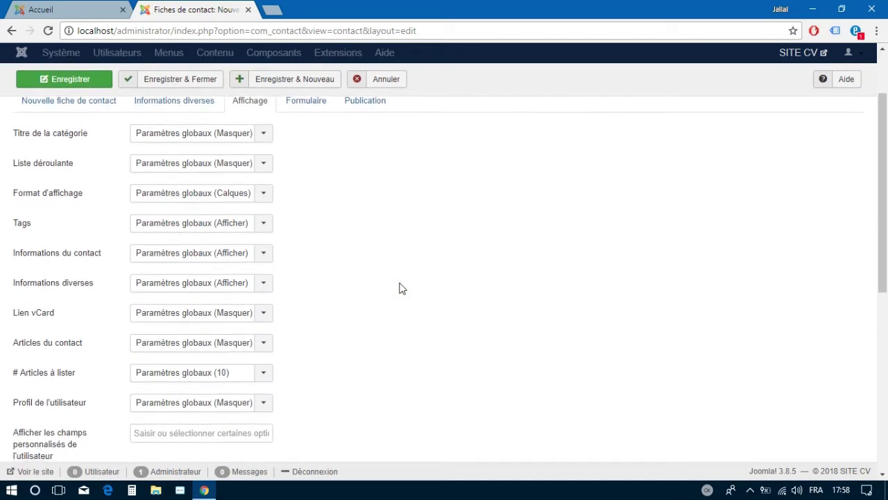
scroll(399, 288, up, 3)
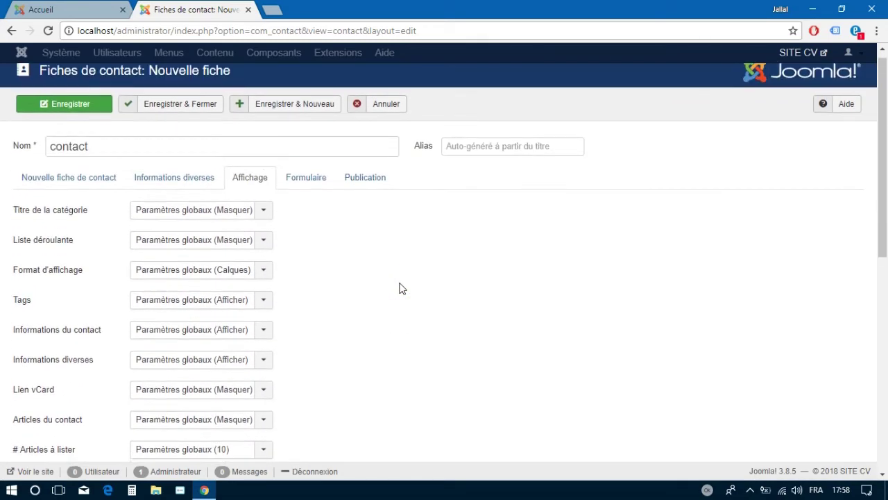
click(311, 189)
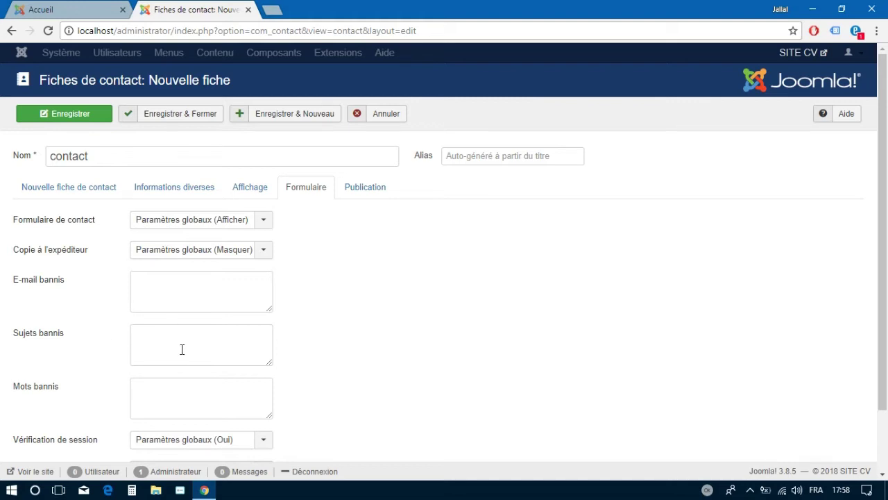
click(370, 190)
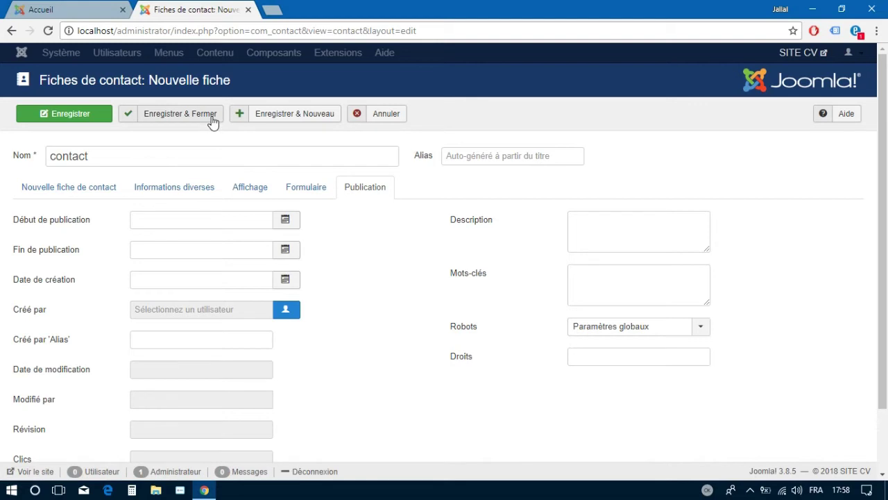
click(190, 116)
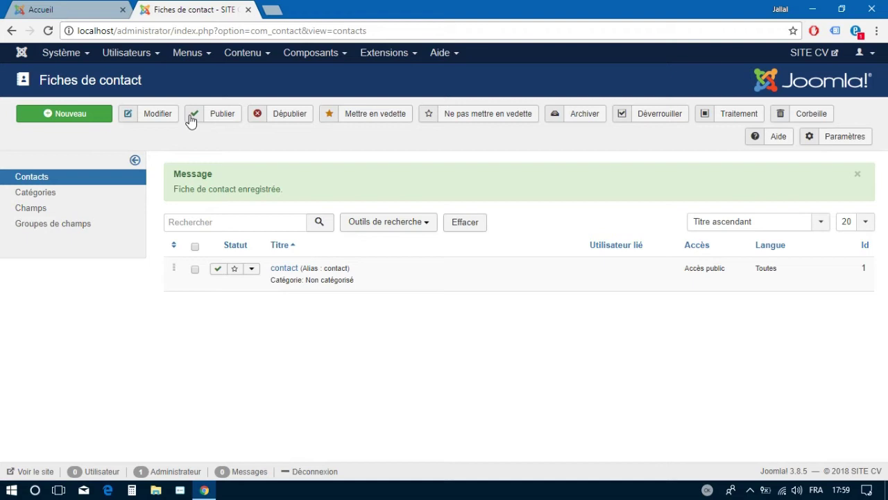
Step: Start a new menu link in the main menu (Menu principal) and title it "Bio"
click(195, 58)
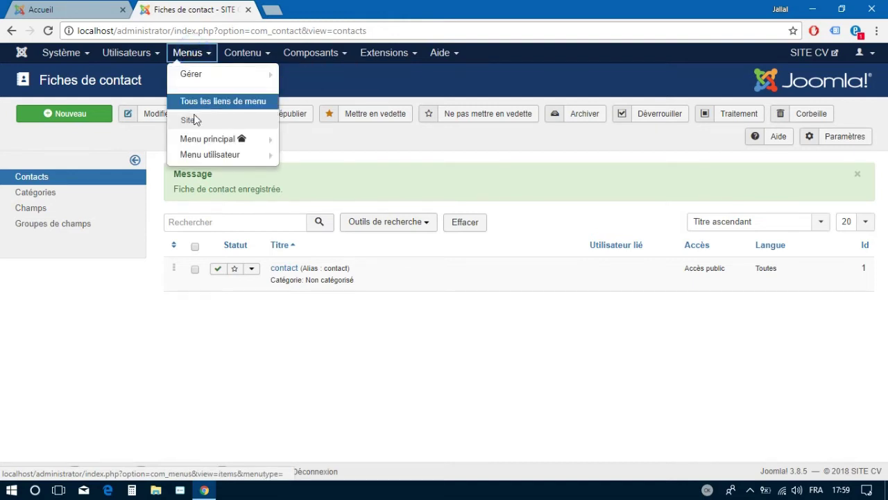
click(207, 139)
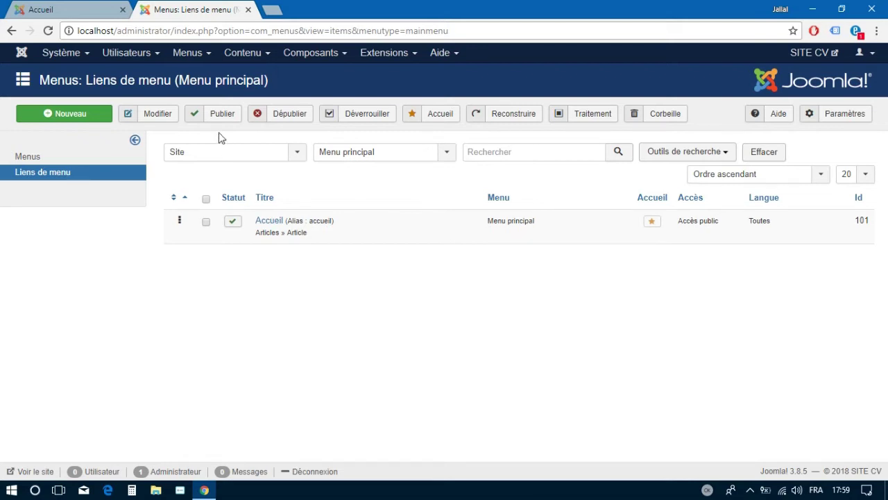
click(85, 115)
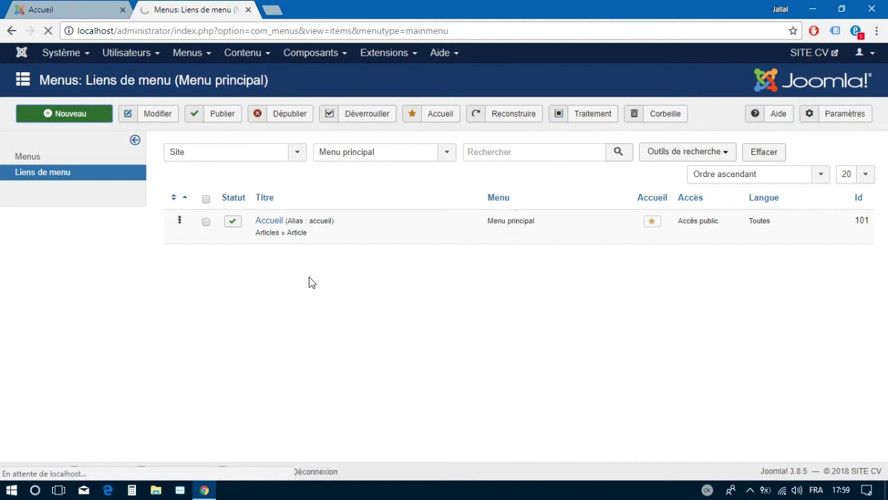
click(213, 149)
text(Bio)
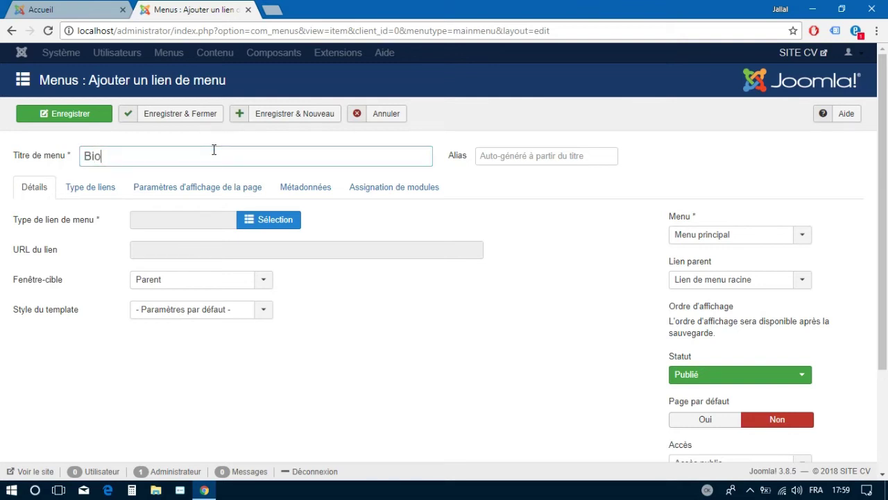
Step: Make the Bio link a single Article link to the "bio" article, save it and start another new menu link
click(265, 220)
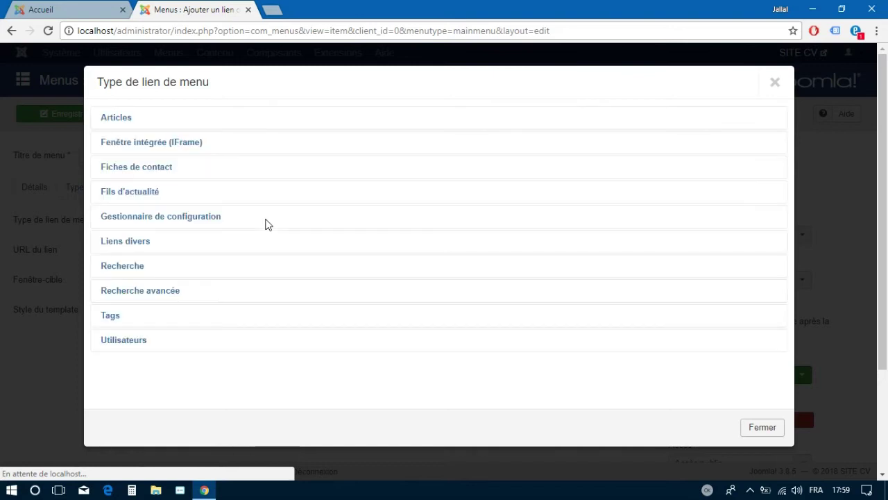
click(111, 119)
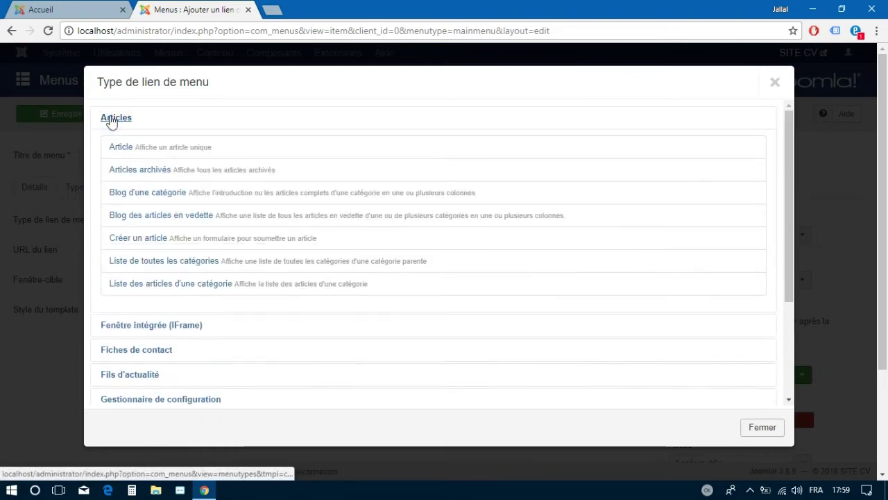
click(132, 149)
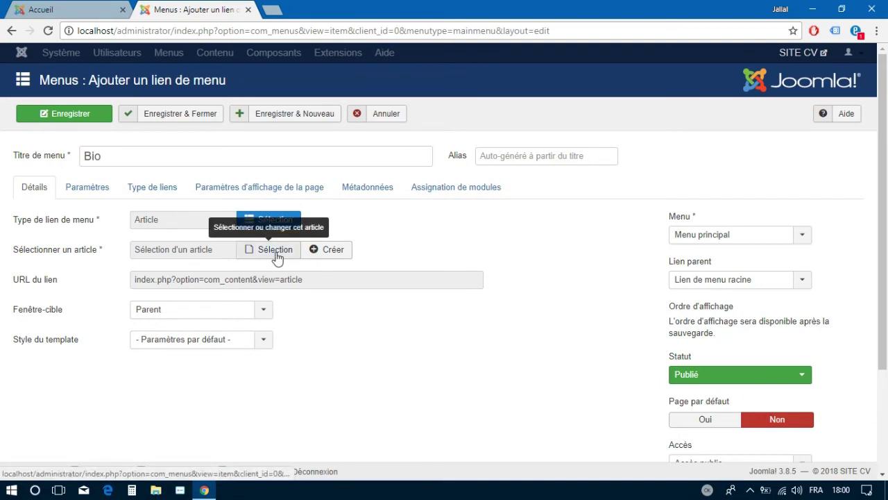
click(275, 252)
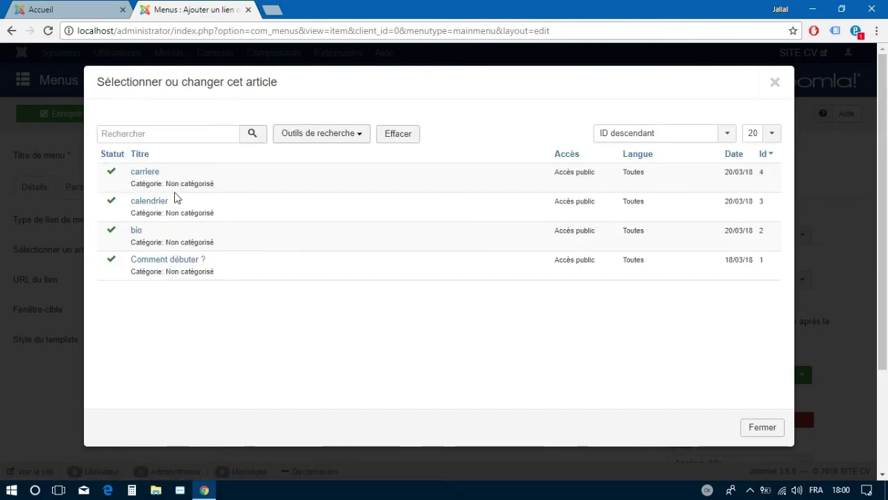
click(137, 232)
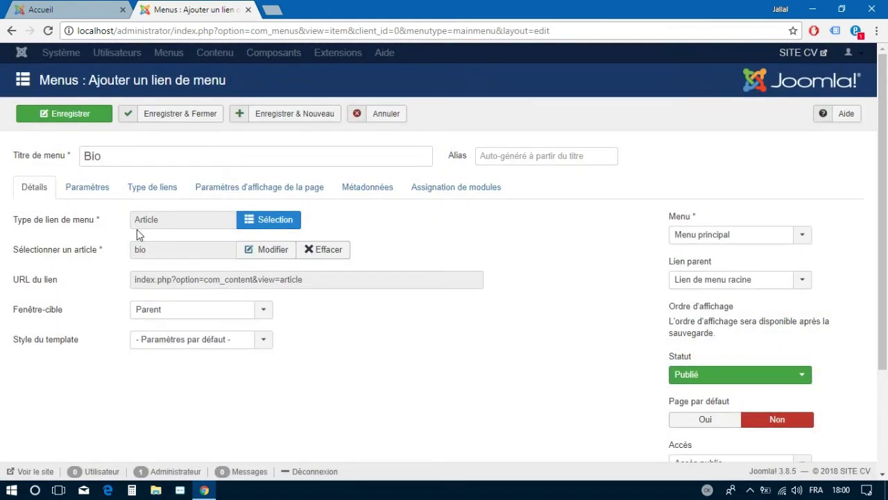
click(286, 114)
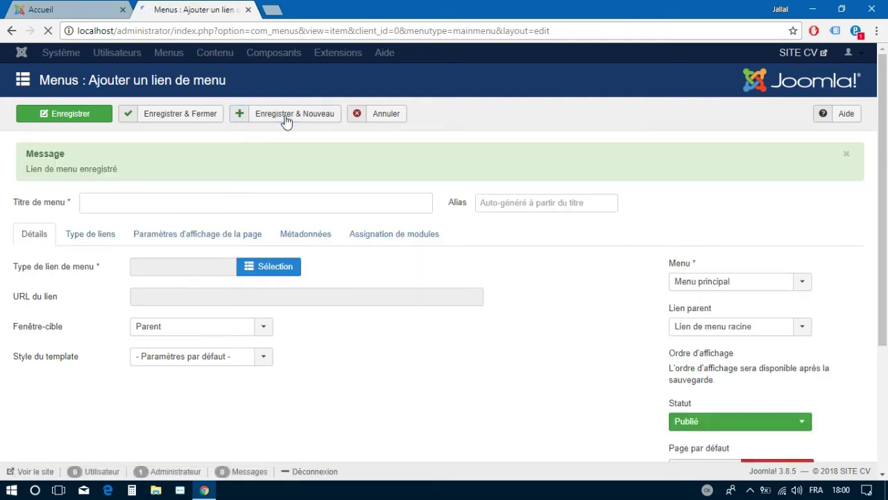
Step: Reload the public SITE CV homepage and check the Bio page opened from the site's menu
click(77, 10)
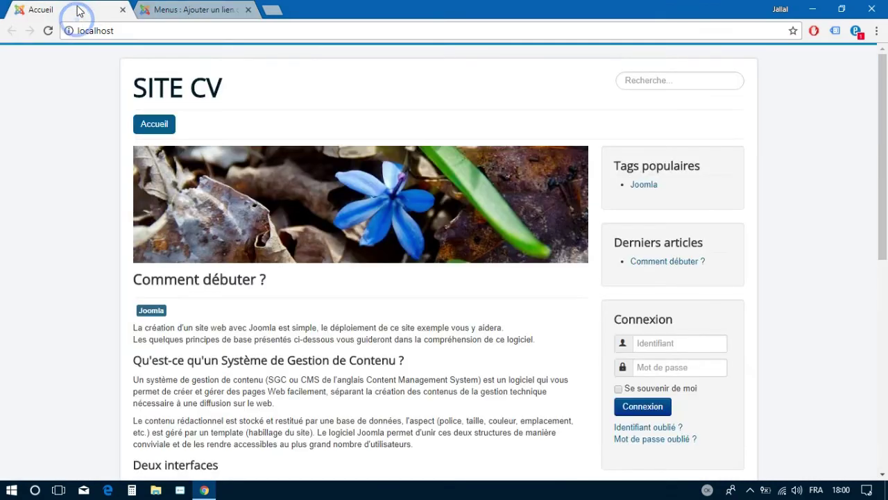
click(47, 32)
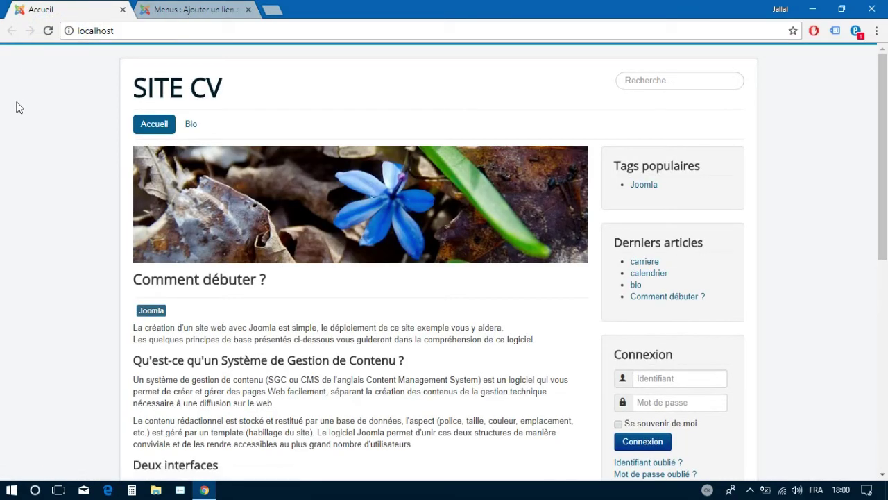
click(192, 125)
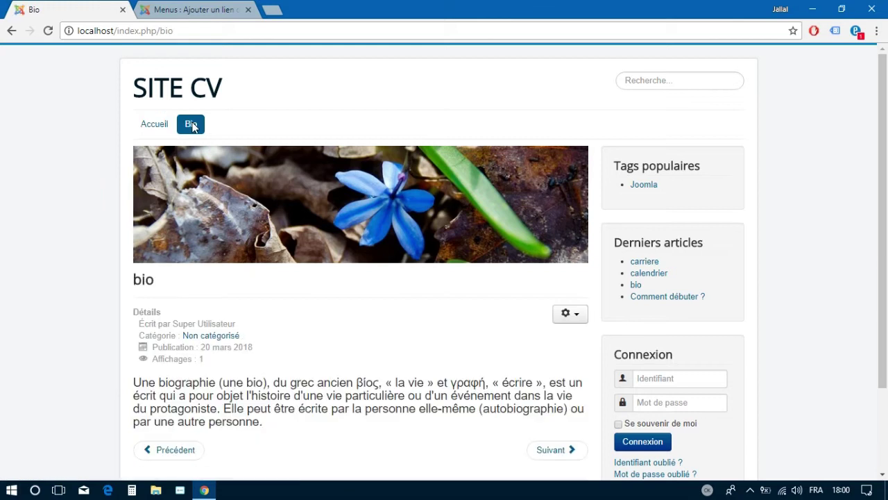
scroll(104, 313, down, 3)
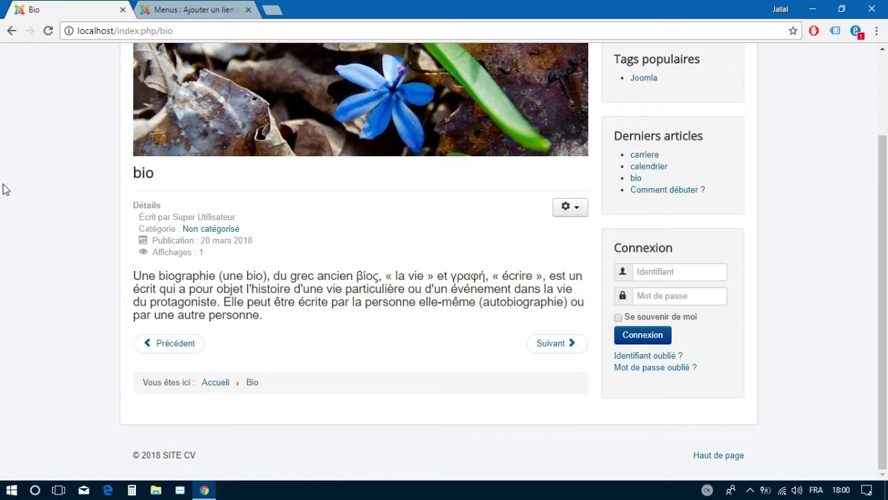
scroll(3, 189, up, 3)
Step: Return to the Joomla administration and title the new main menu link "Calendrier"
click(171, 9)
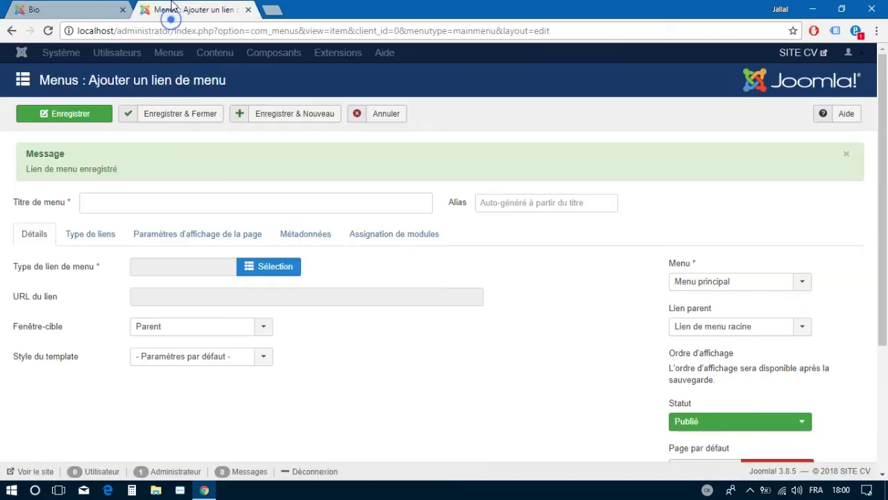
click(111, 201)
text(Ca)
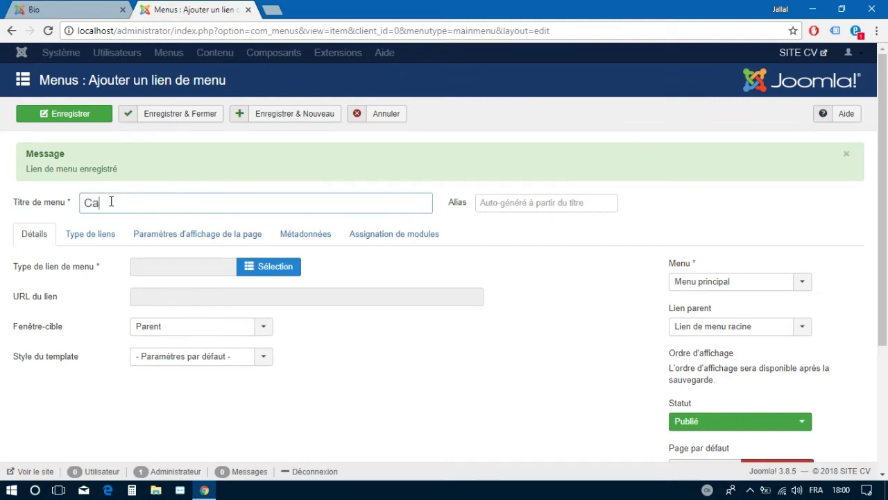
text(lendrier)
Step: Make the Calendrier link a single Article link to the "calendrier" article, save it and start another new menu link
click(256, 268)
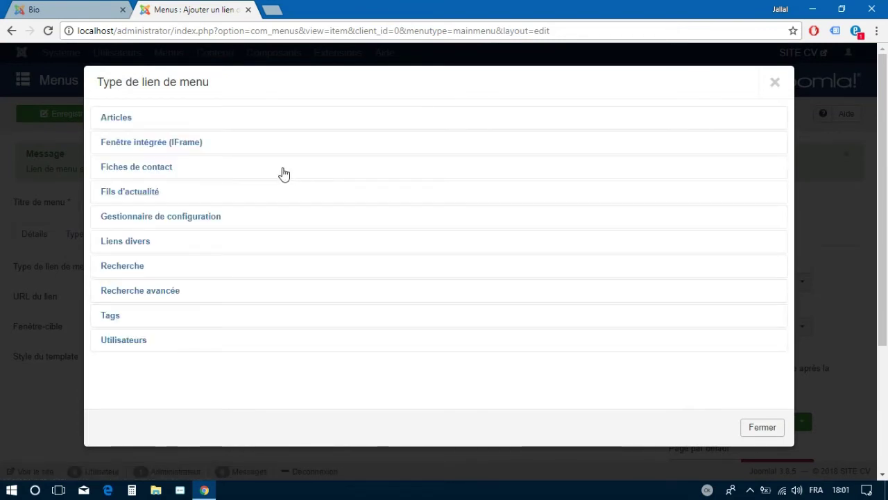
click(120, 116)
click(121, 146)
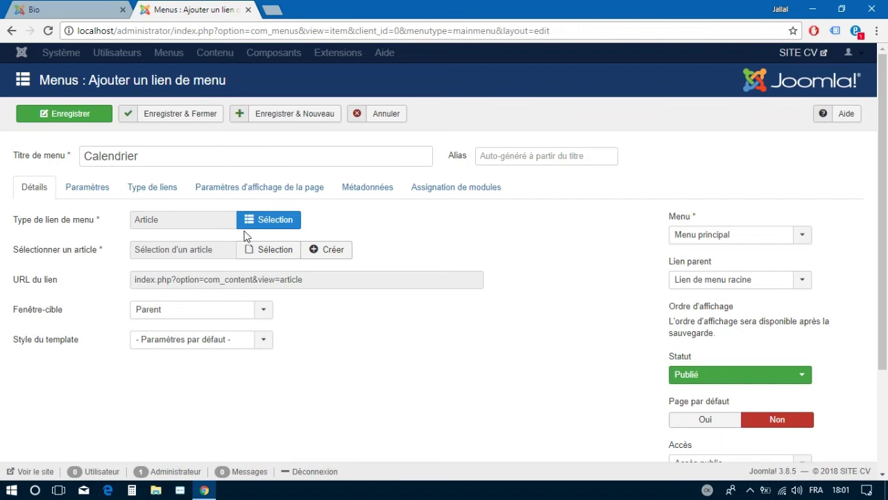
click(261, 253)
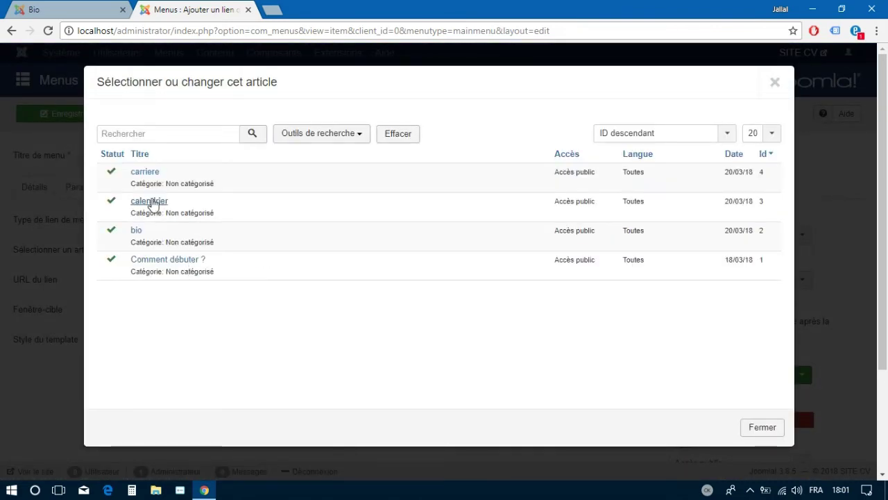
click(155, 202)
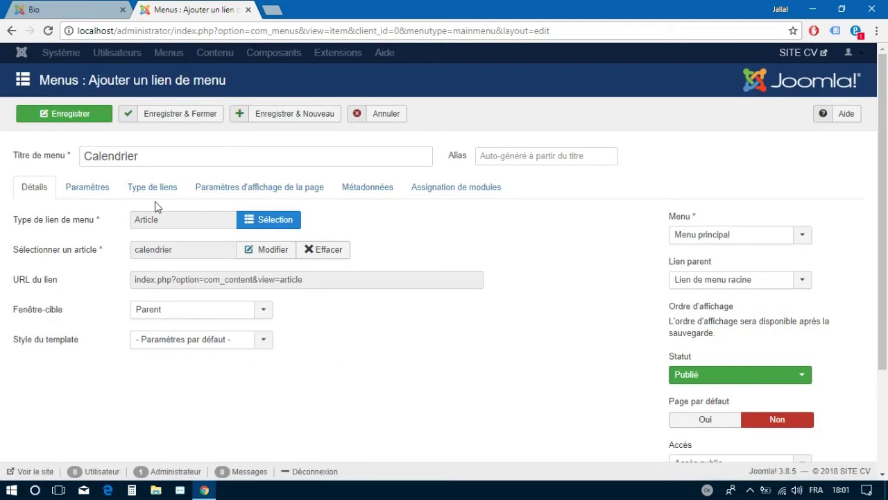
click(256, 118)
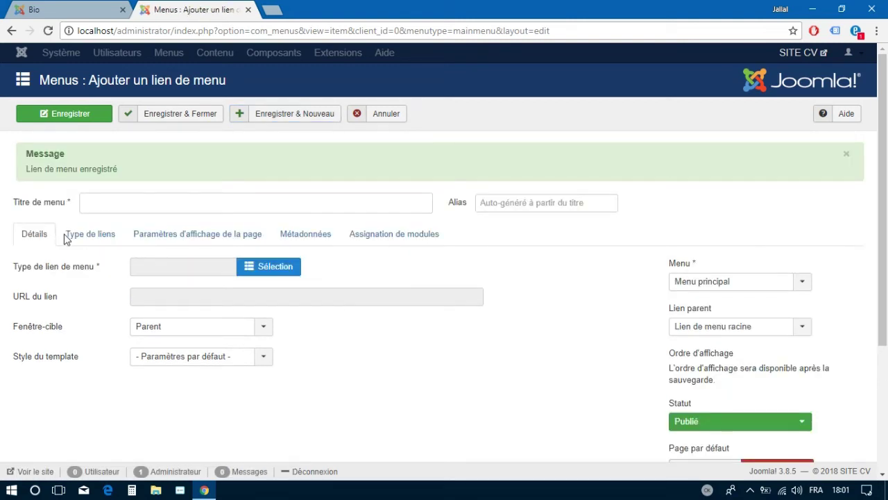
Step: Title the new main menu link "Carriere"
click(94, 209)
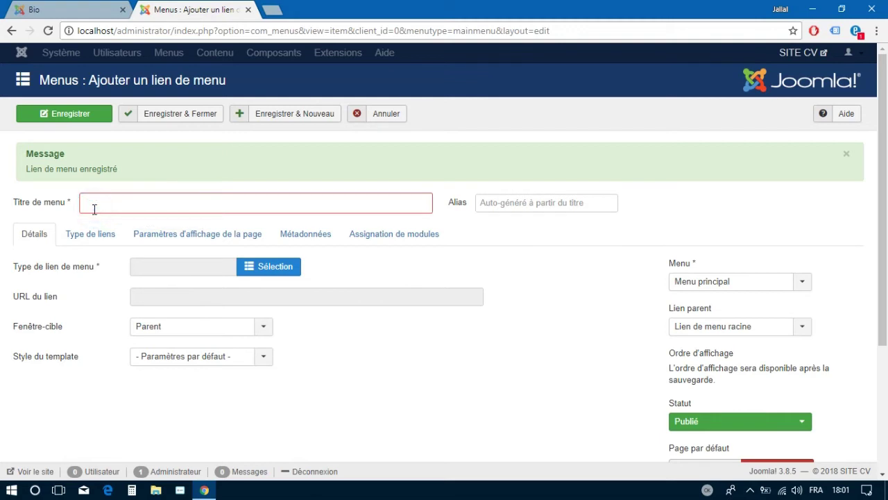
text(Carr)
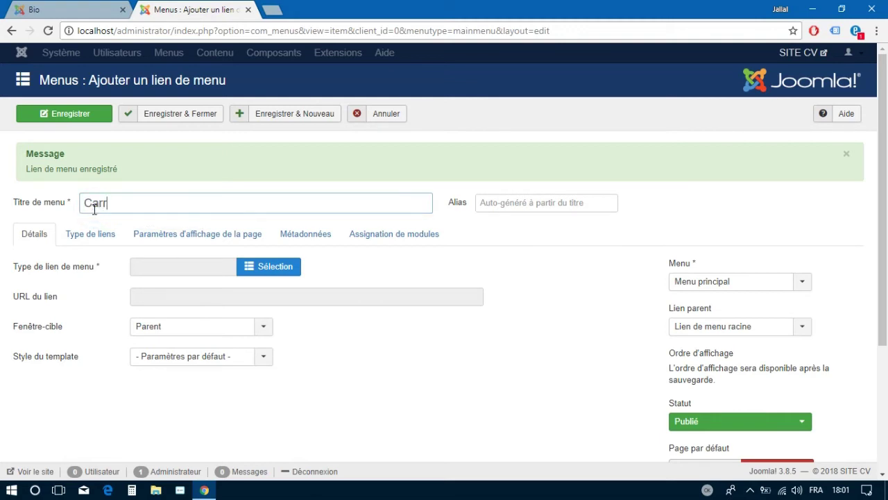
text(iere)
Step: Make the Carriere link a single Article link to the "carriere" article, save it and start another new menu link
click(248, 275)
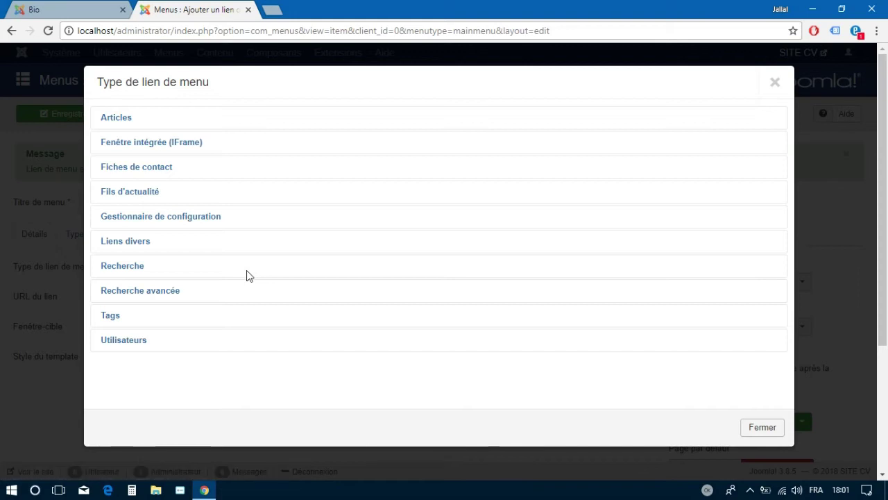
click(116, 116)
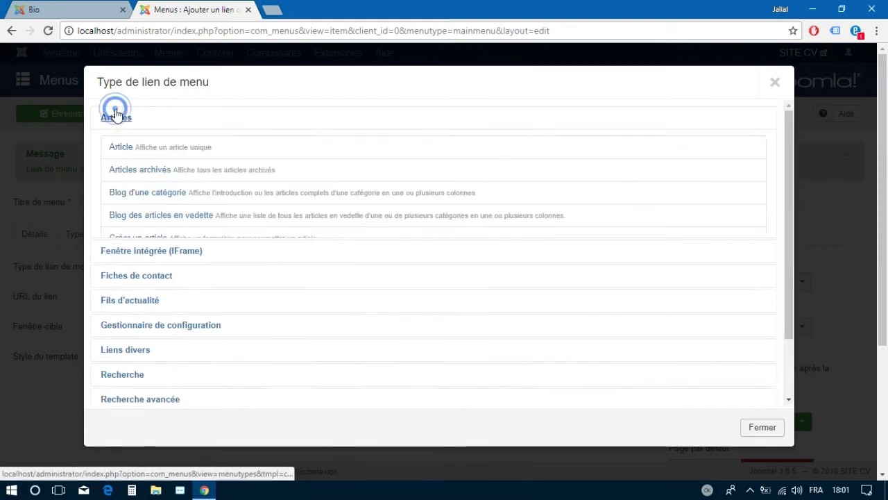
click(122, 147)
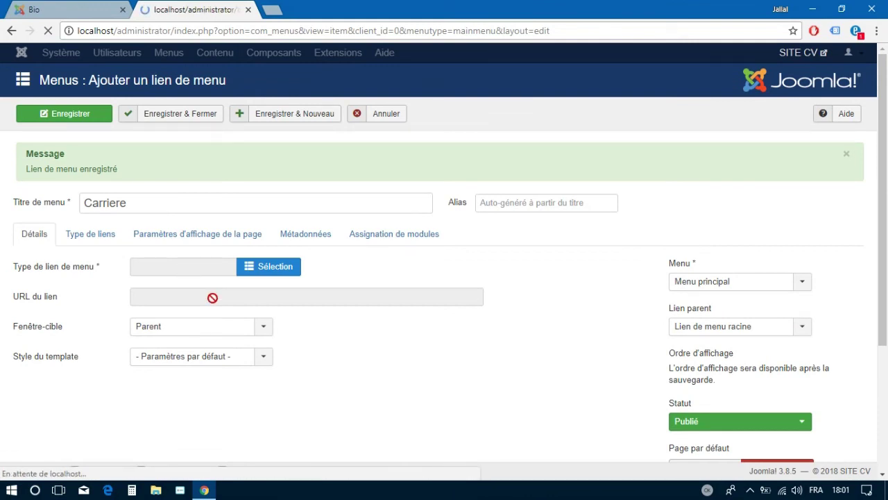
click(263, 250)
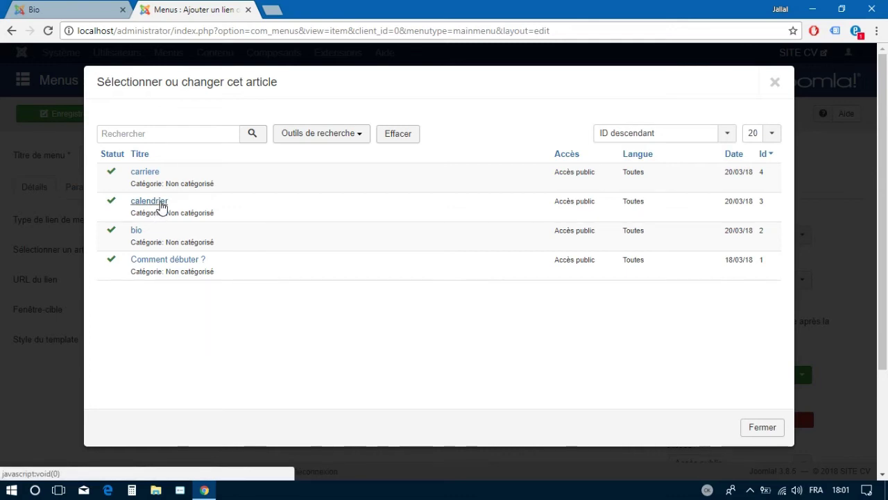
click(145, 172)
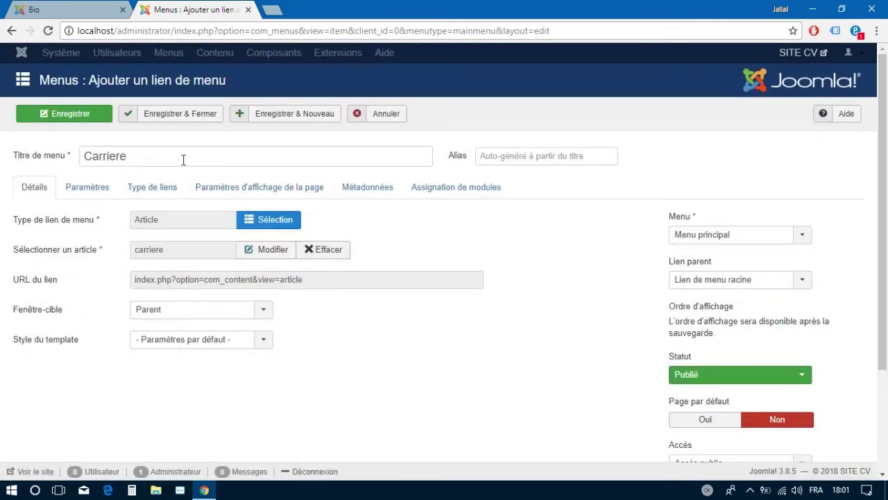
click(294, 115)
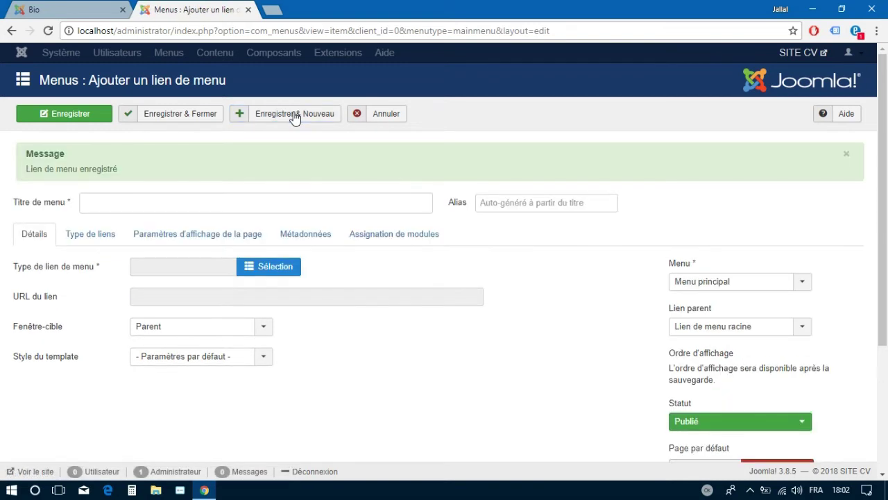
Step: Make the new menu link a single Contact link to the "contact" record and try to save it
click(261, 268)
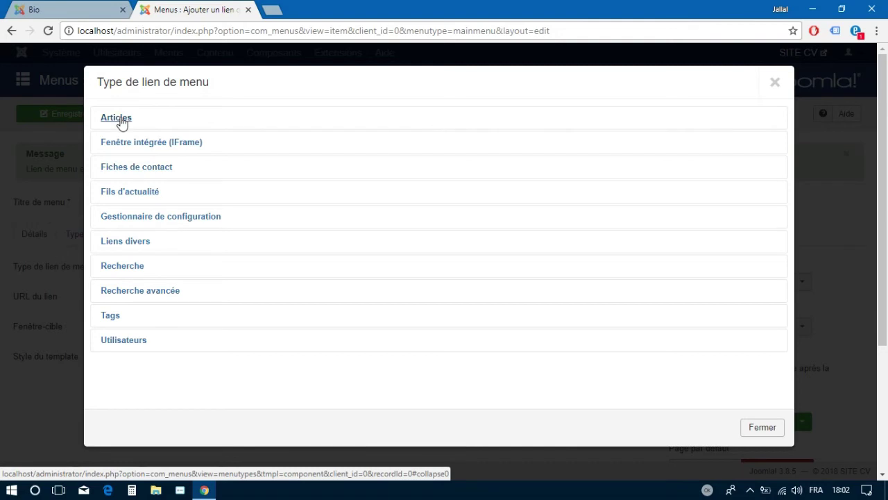
click(133, 170)
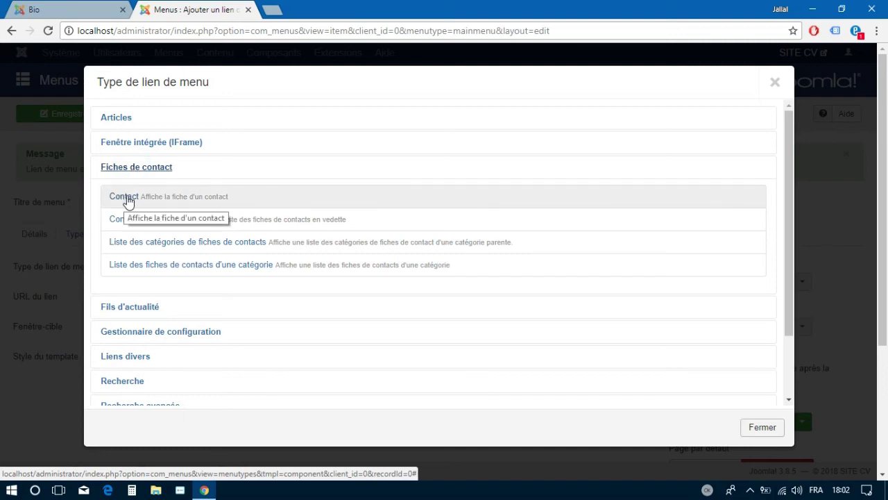
click(124, 198)
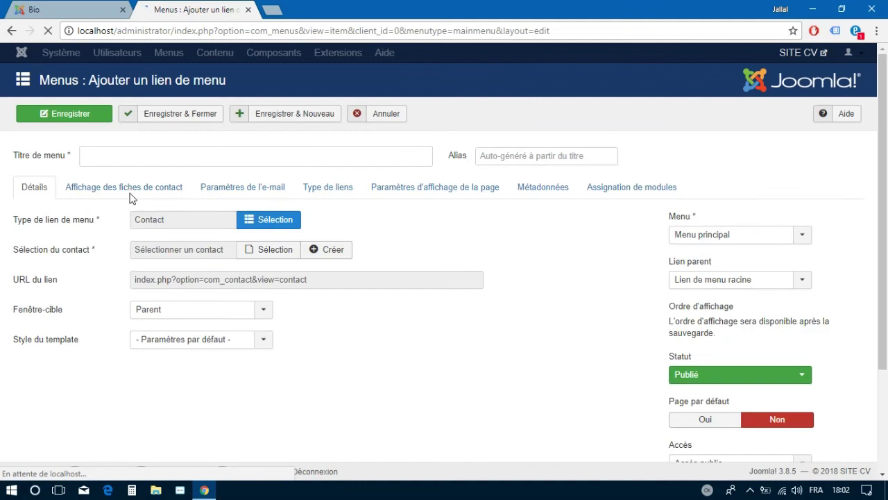
click(261, 249)
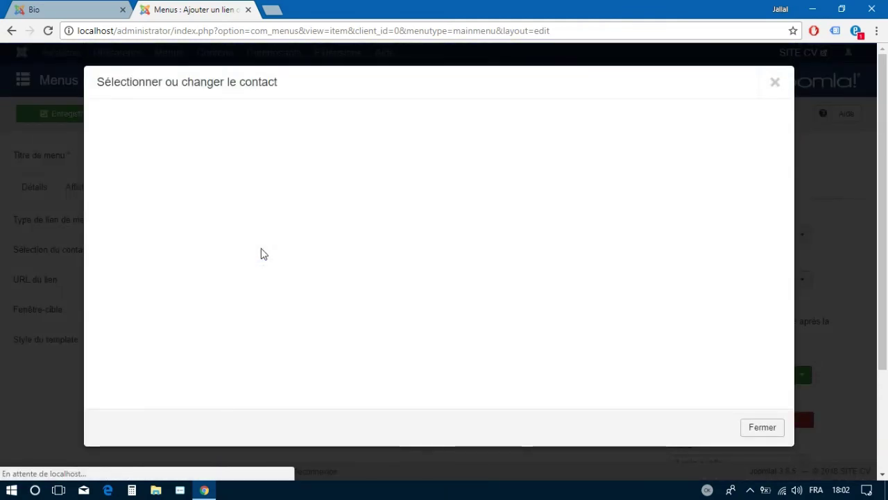
click(146, 172)
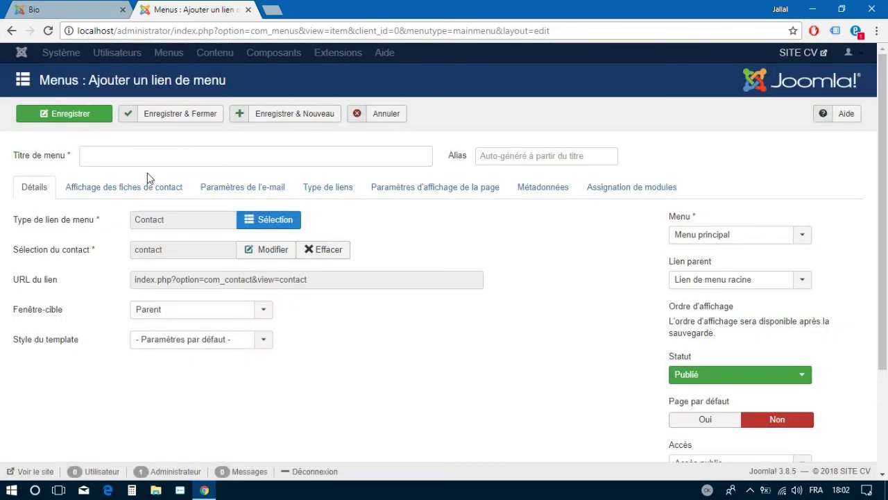
click(294, 118)
Step: Title the contact menu link "Contact", save it and start another new menu link
click(220, 202)
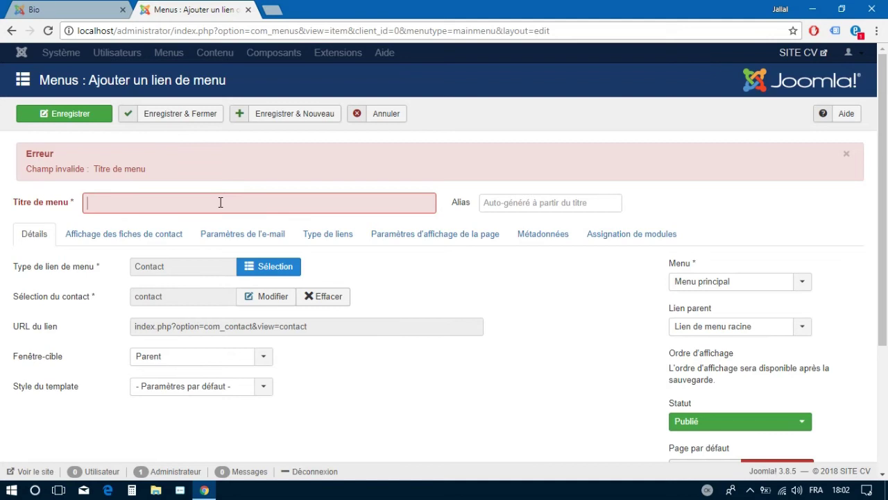
text(Ca)
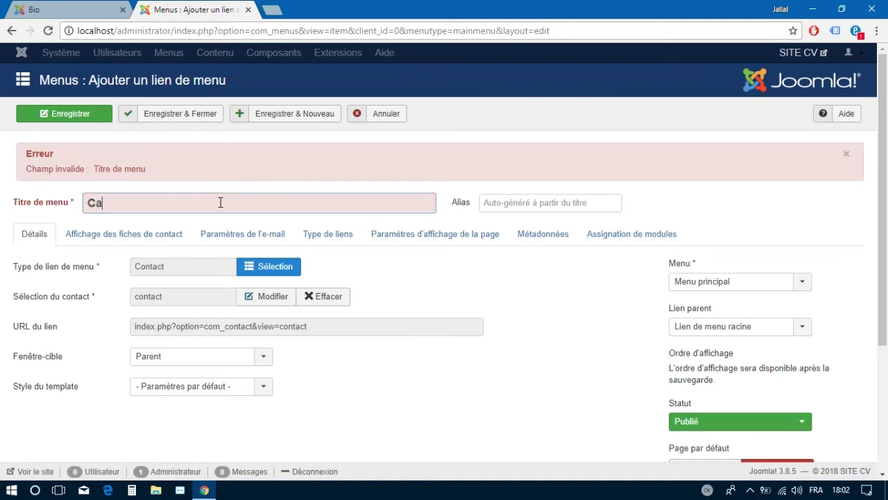
text(rriere)
key(BackSpace)
key(BackSpace)
key(BackSpace)
key(BackSpace)
key(BackSpace)
key(BackSpace)
key(BackSpace)
key(BackSpace)
text(Contact)
click(281, 118)
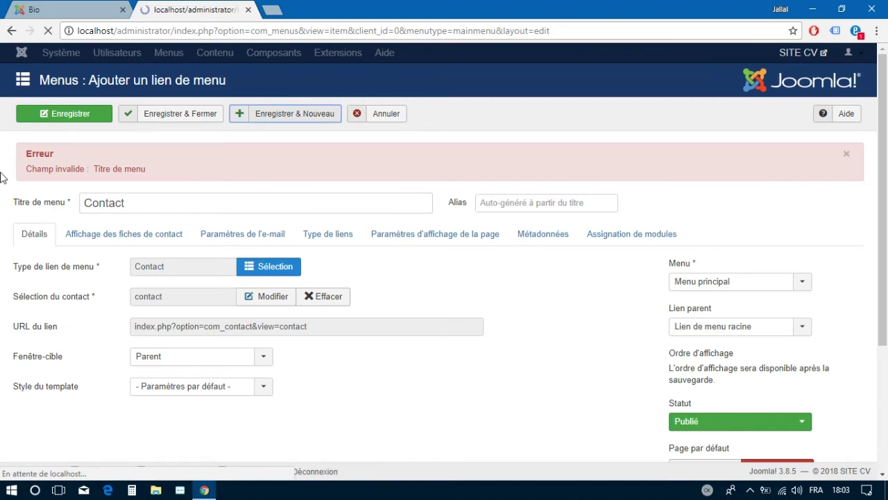
Step: Switch to the public SITE CV page and check the Calendrier and Carriere pages from the site's menu
click(34, 10)
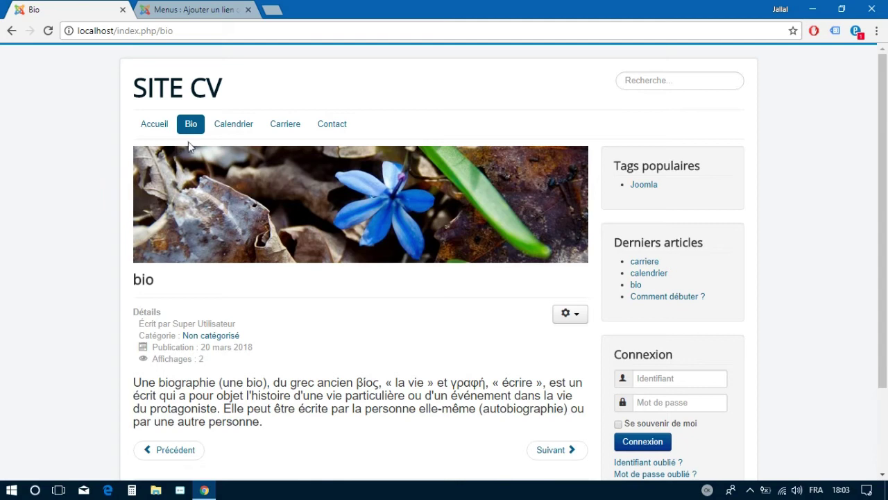
click(243, 127)
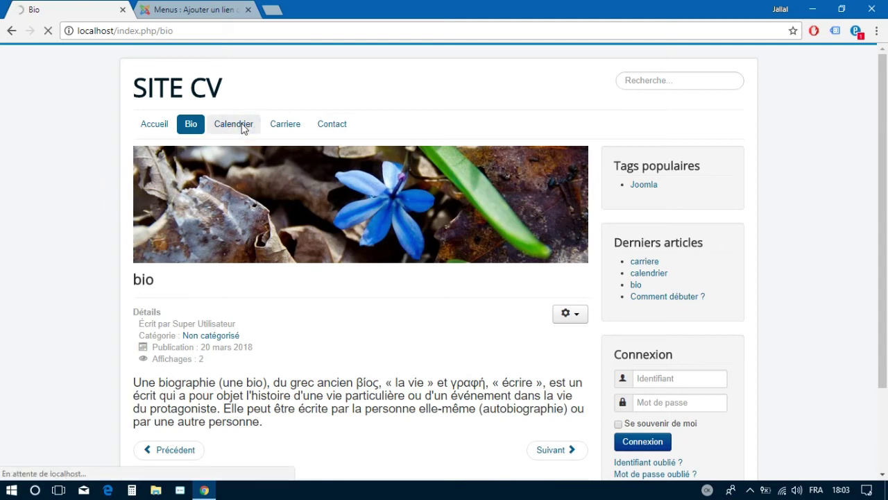
click(280, 128)
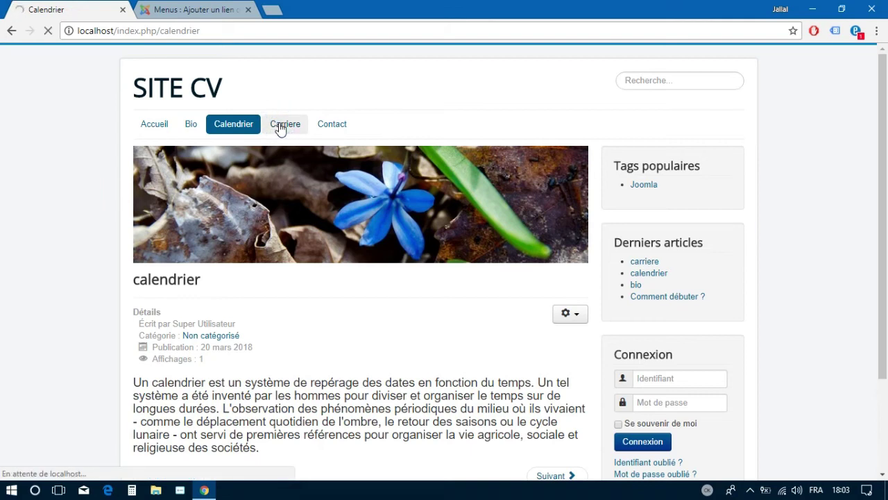
Step: Open the public Contact page and examine its contact details, contact form and miscellaneous information sections
click(338, 130)
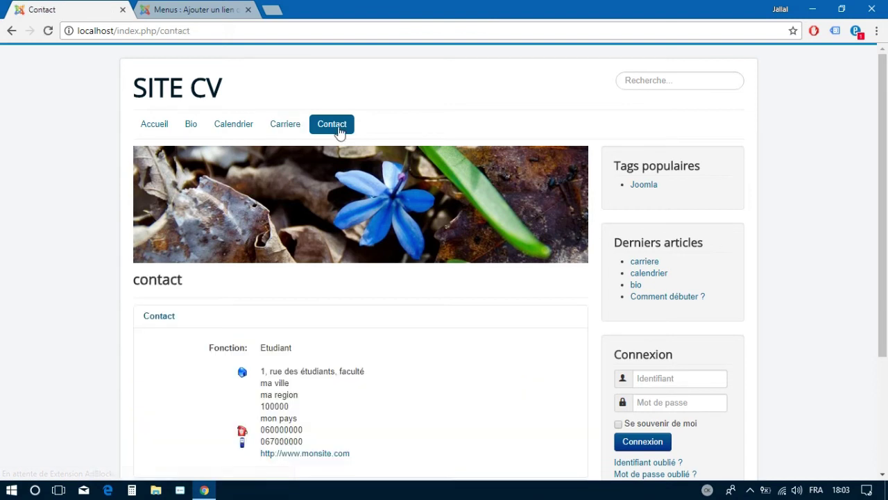
scroll(340, 133, down, 3)
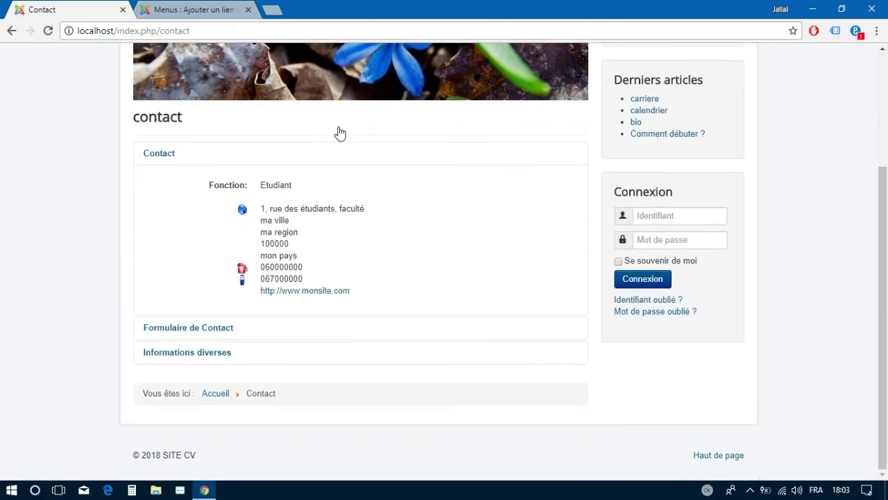
click(194, 334)
scroll(195, 335, down, 5)
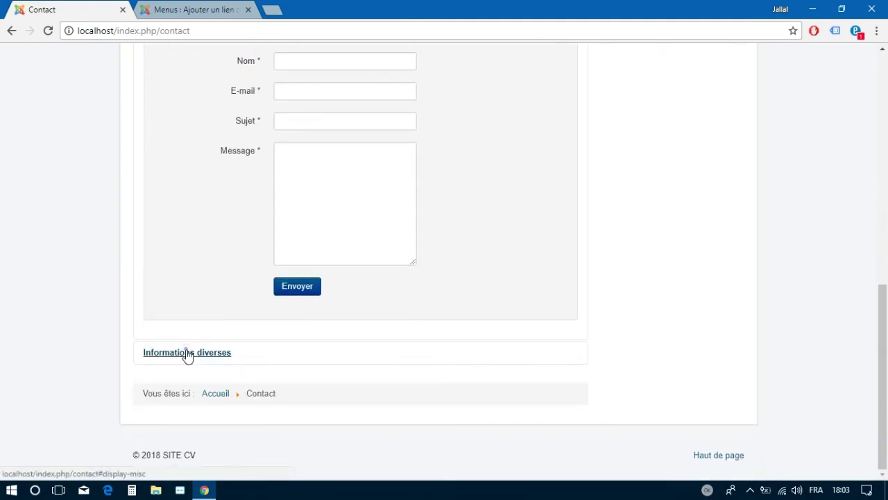
click(189, 354)
scroll(97, 317, up, 6)
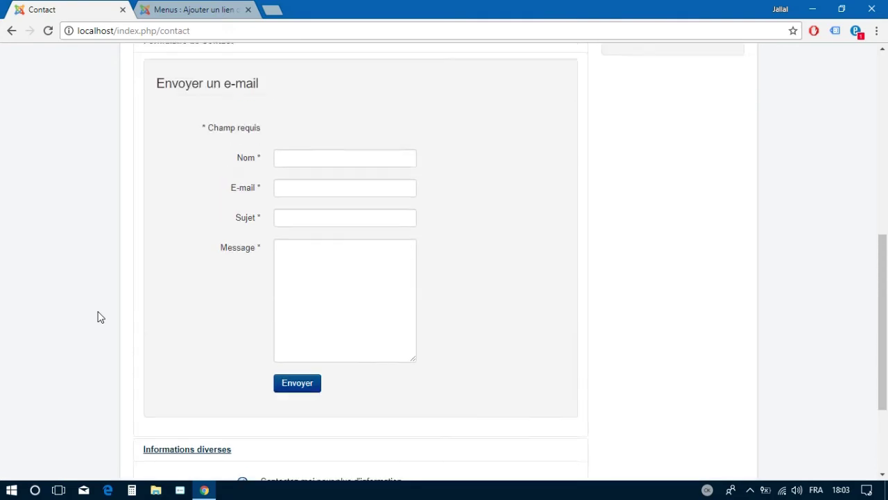
scroll(97, 317, up, 2)
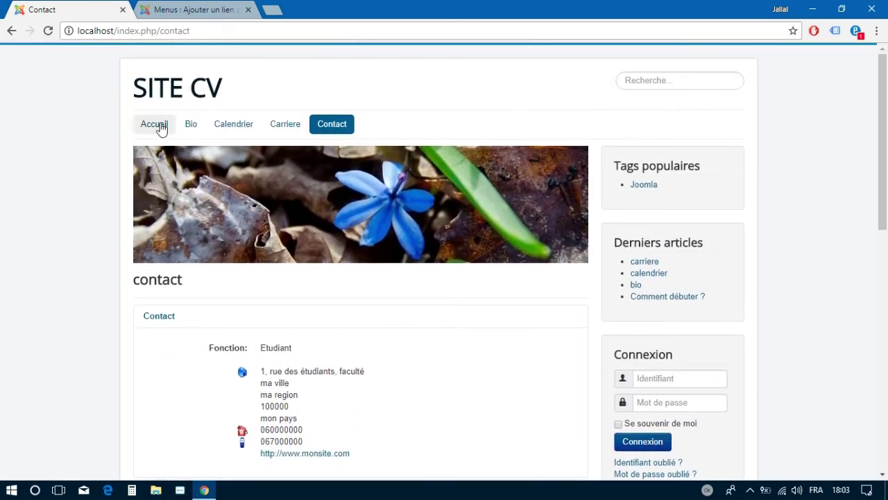
click(336, 129)
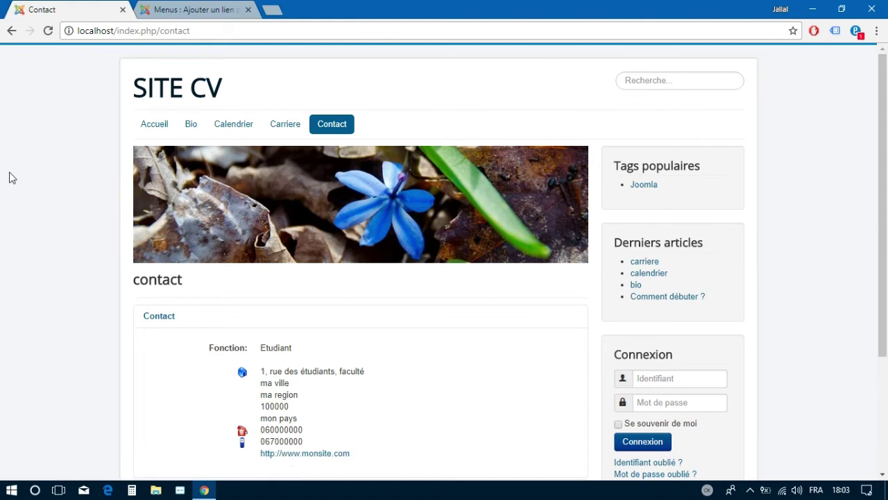
Step: Return to the Joomla administration, title the new main menu link "Facebook" and open its link type selection
click(184, 11)
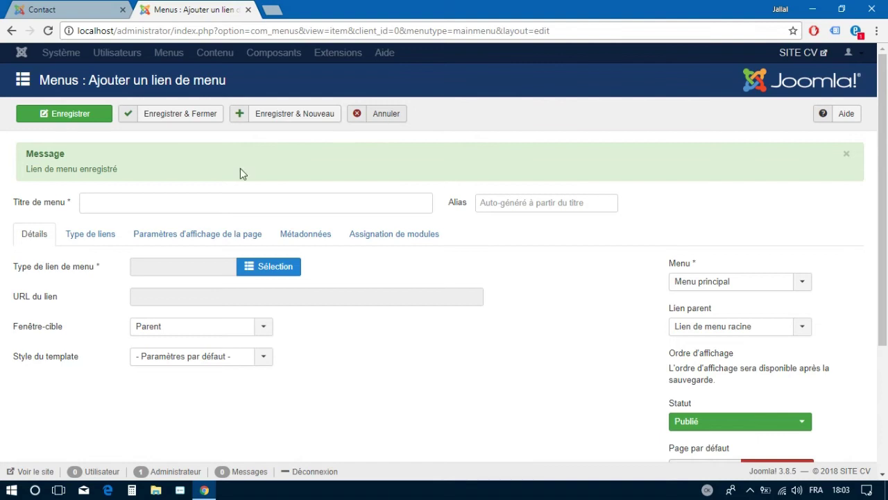
click(135, 200)
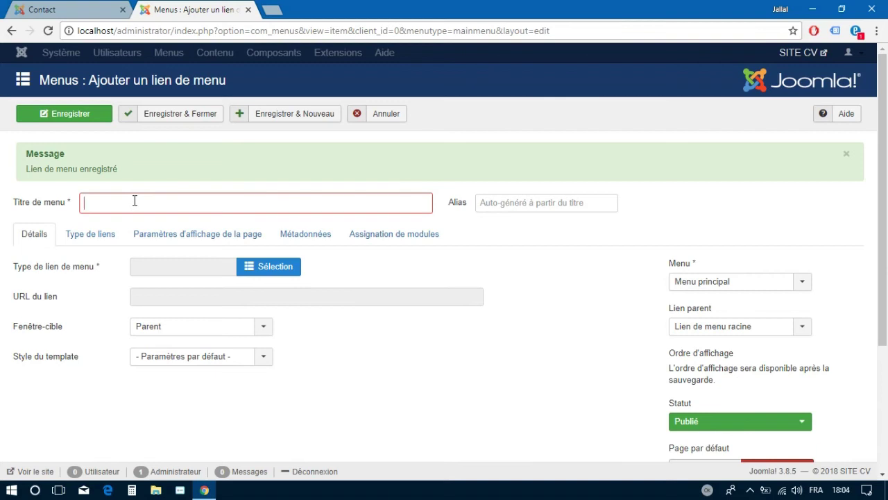
text(F)
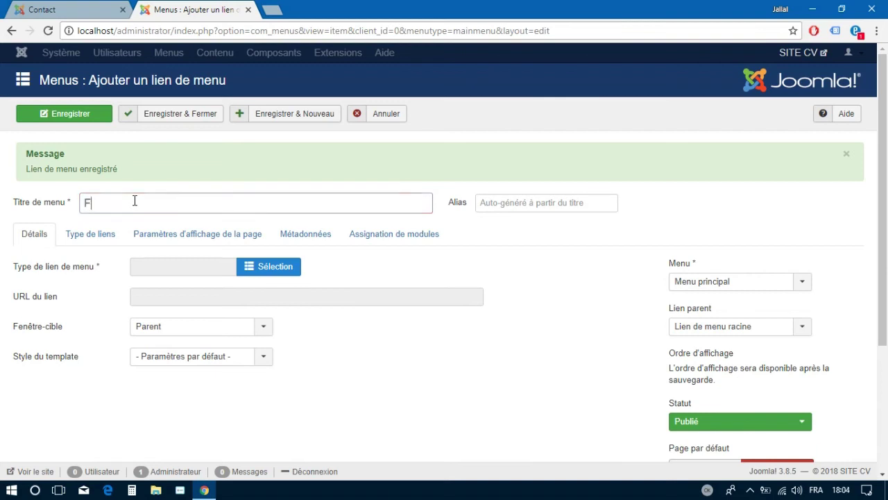
text(acebook)
click(267, 266)
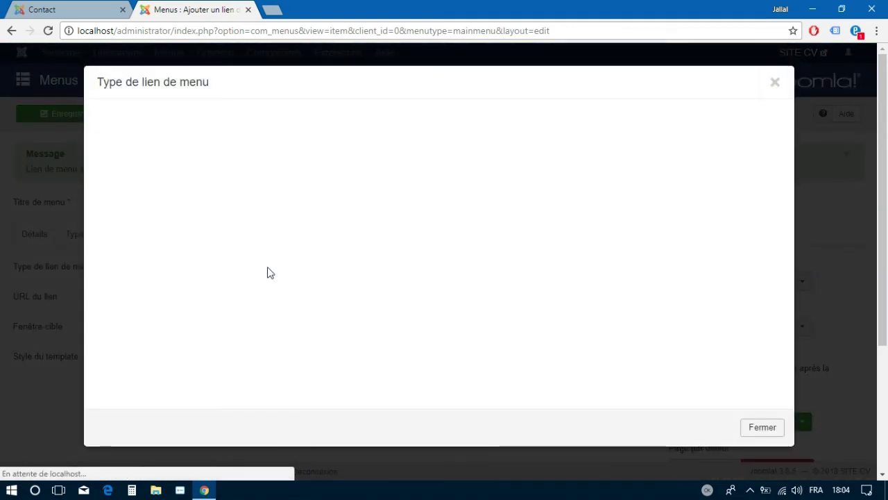